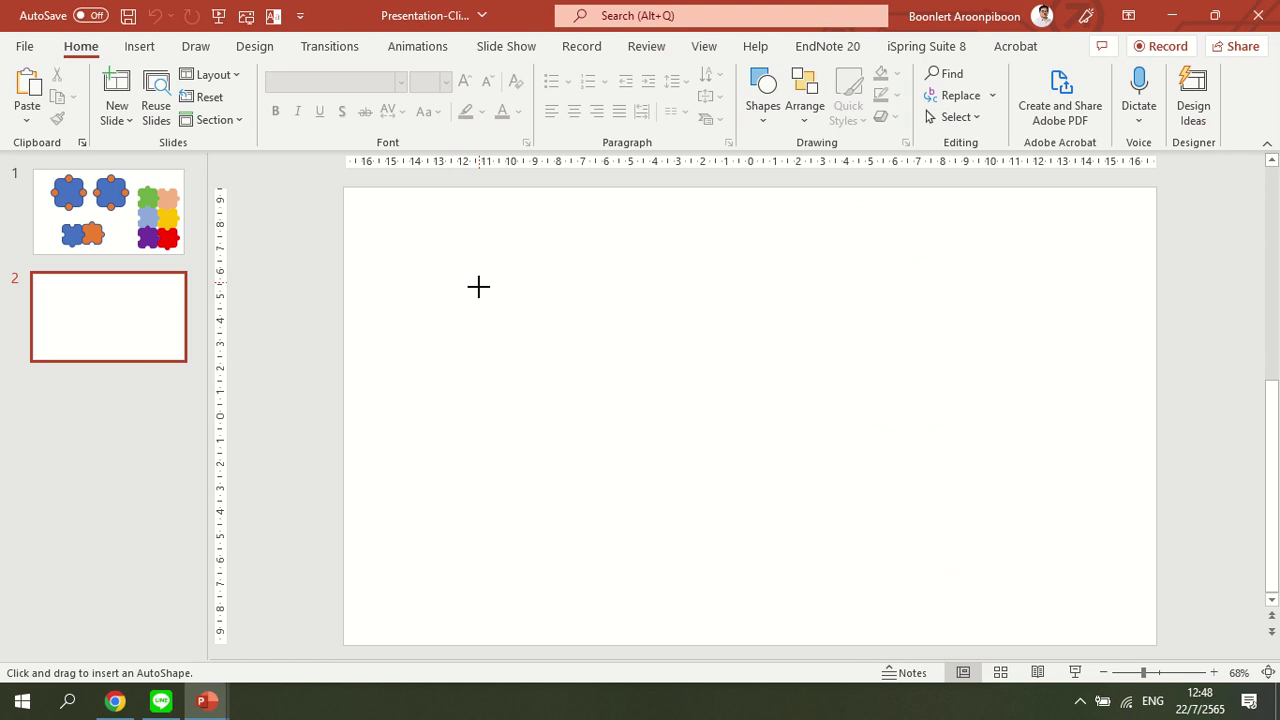
# Step: Draw a 7.58 cm blue rounded square, place an identical copy edge to edge beside it, and select both
pyautogui.moveTo(478, 287); pyautogui.dragTo(600, 464)
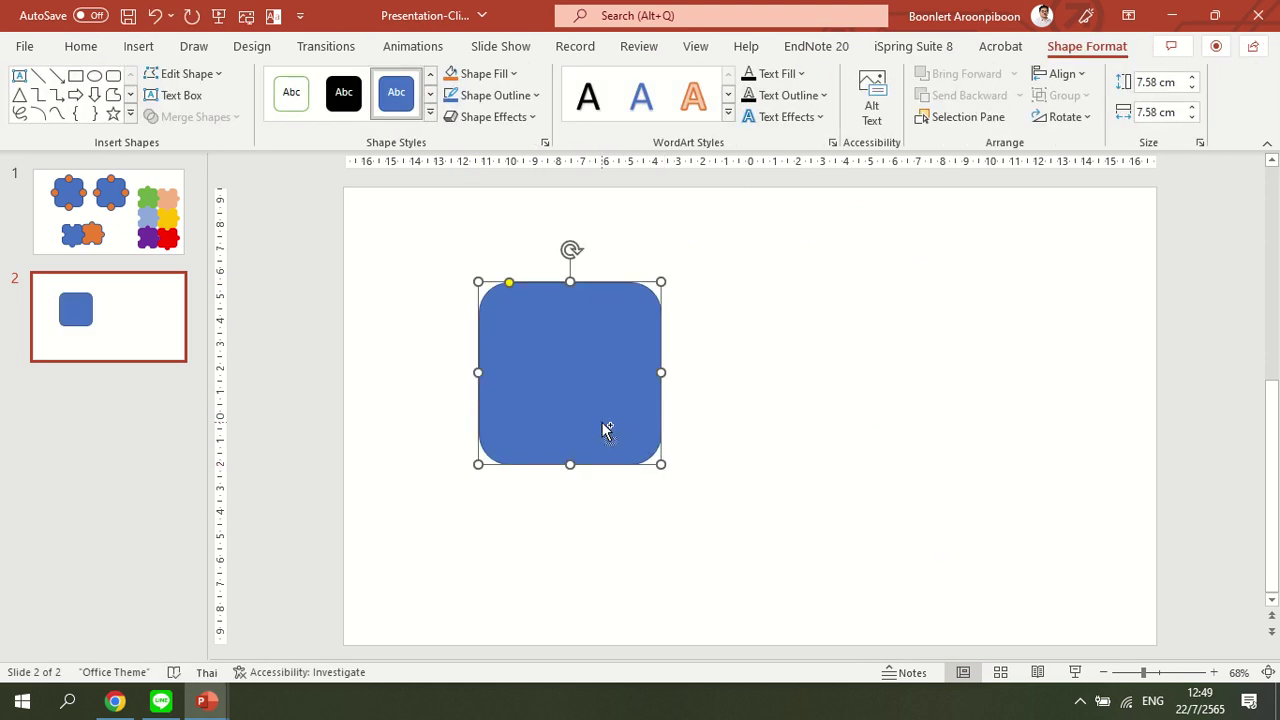
pyautogui.moveTo(600, 418)
pyautogui.mouseDown()
pyautogui.moveTo(785, 422)
pyautogui.moveTo(773, 415)
pyautogui.mouseUp()
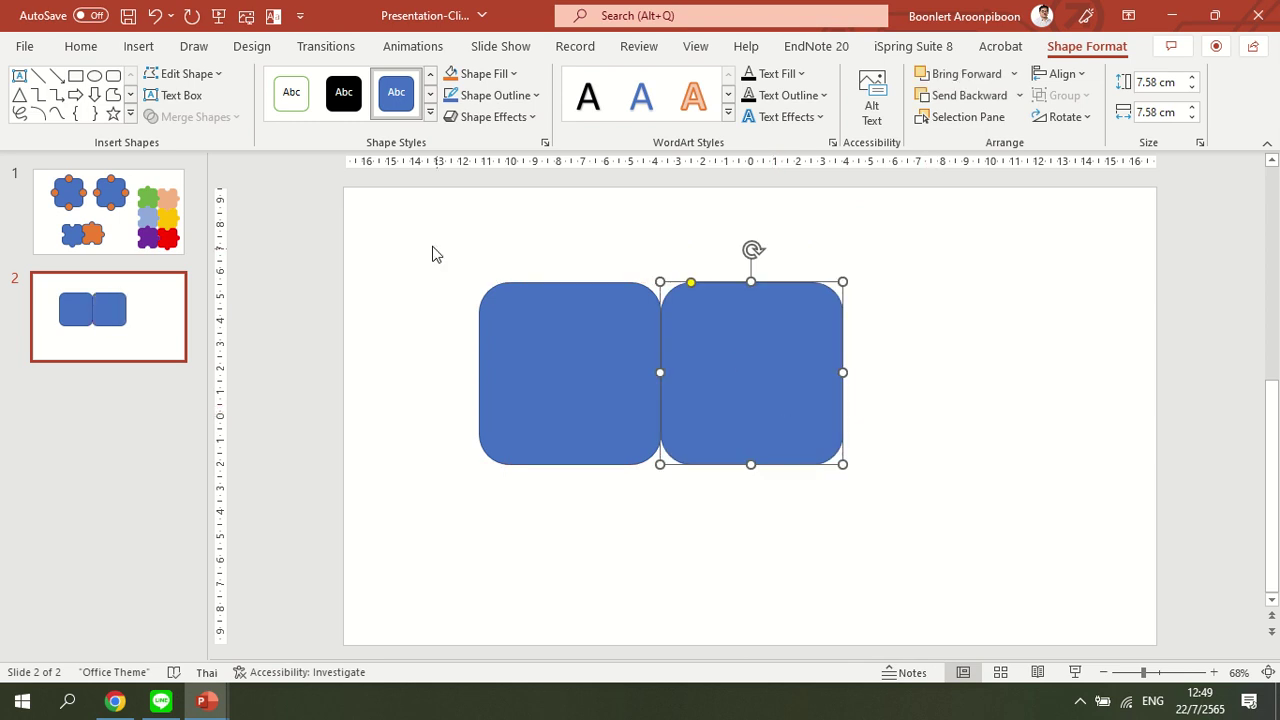
pyautogui.moveTo(432, 253); pyautogui.dragTo(909, 526)
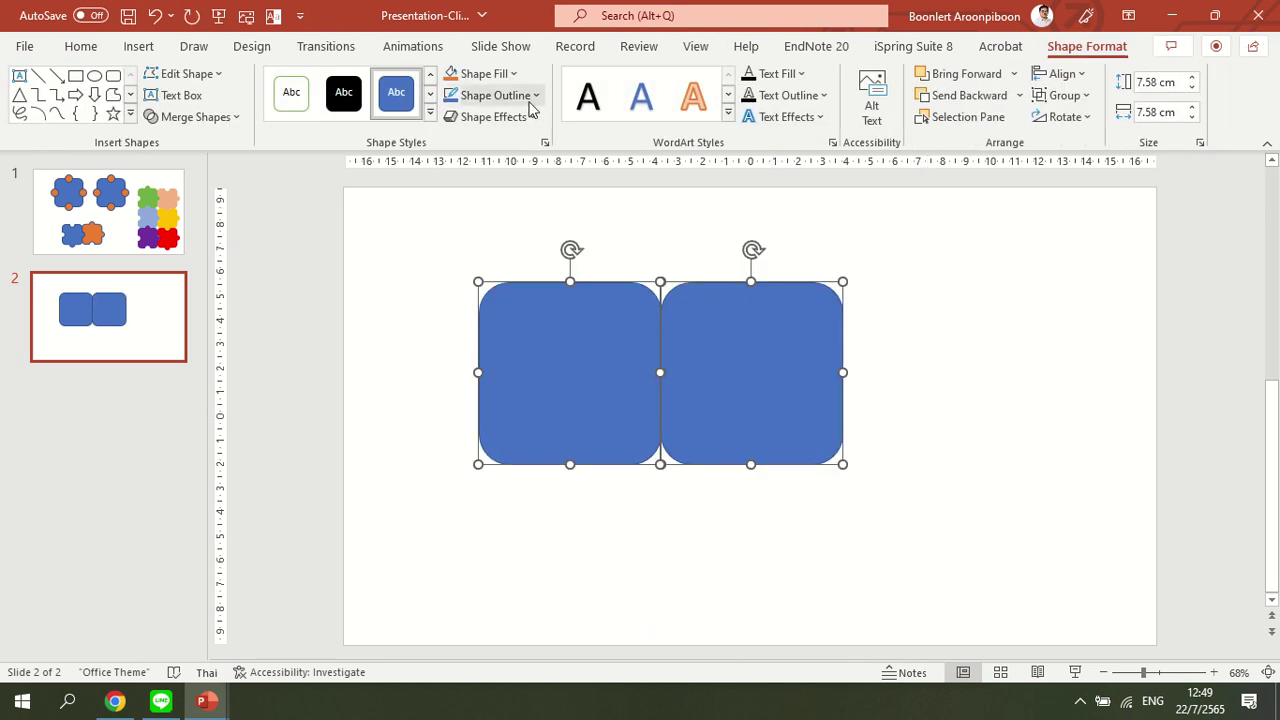
# Step: Remove the outlines from both rounded squares
pyautogui.click(532, 97)
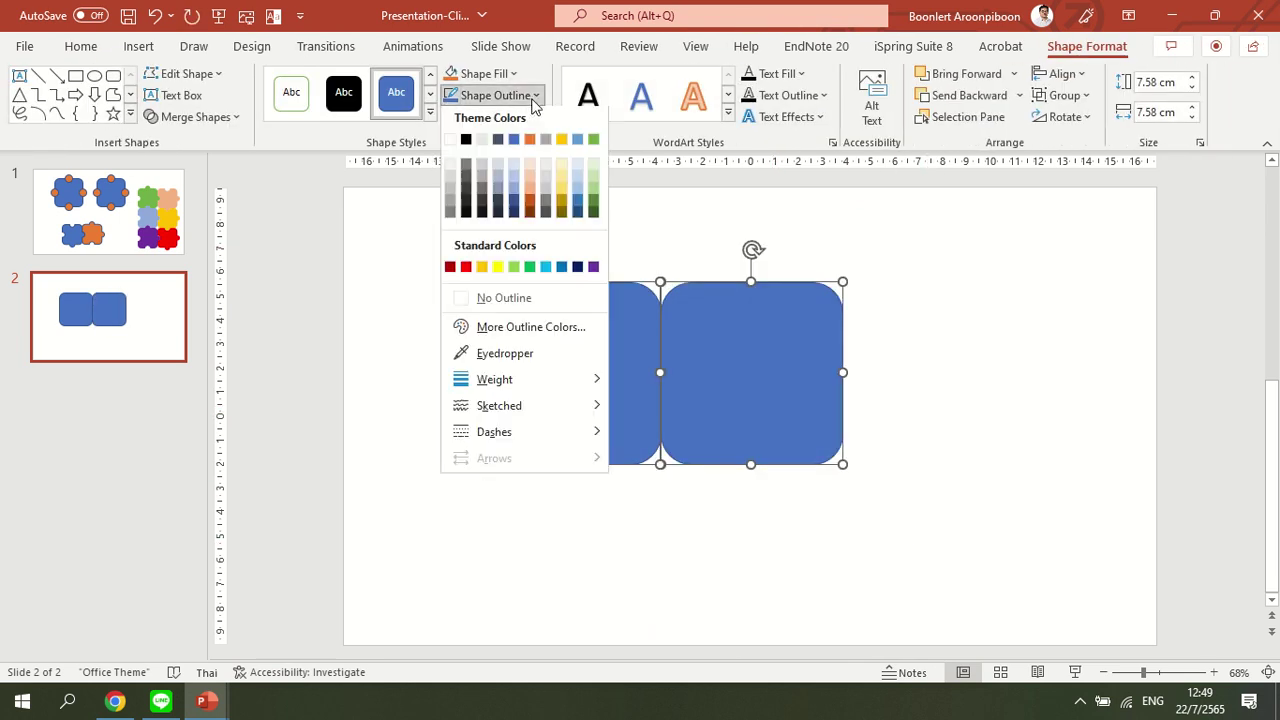
pyautogui.click(491, 305)
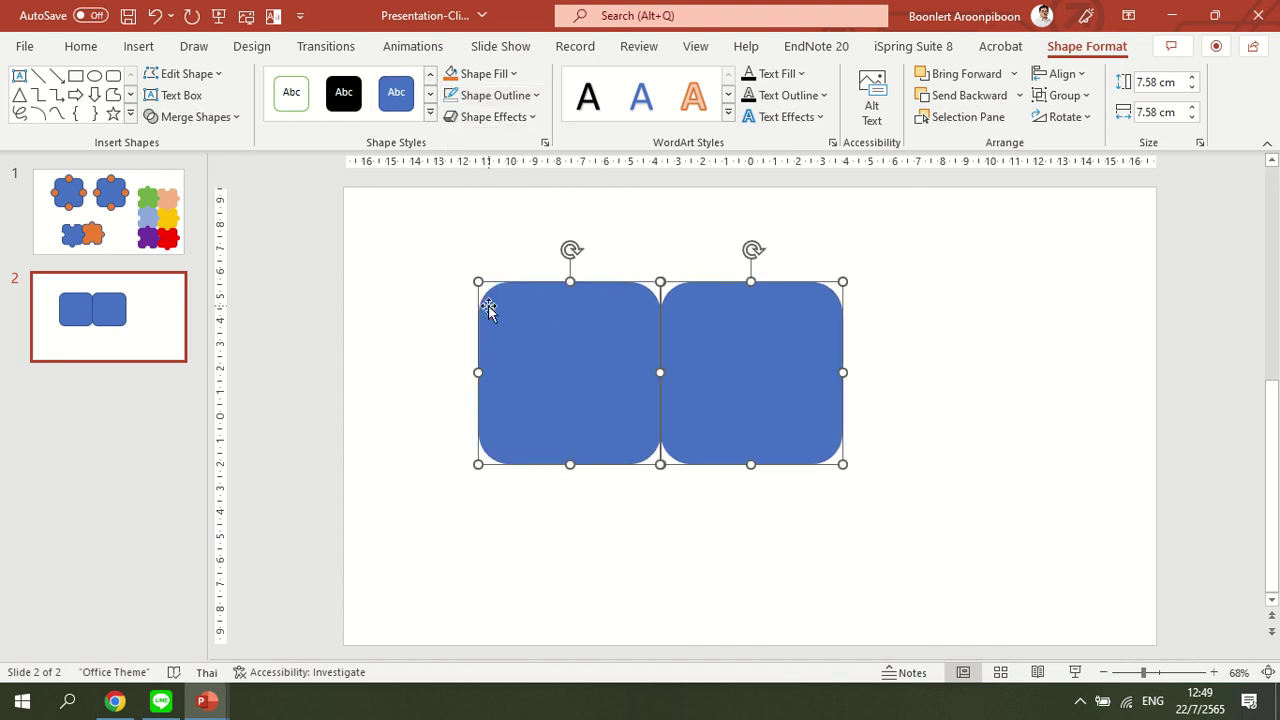
pyautogui.click(927, 407)
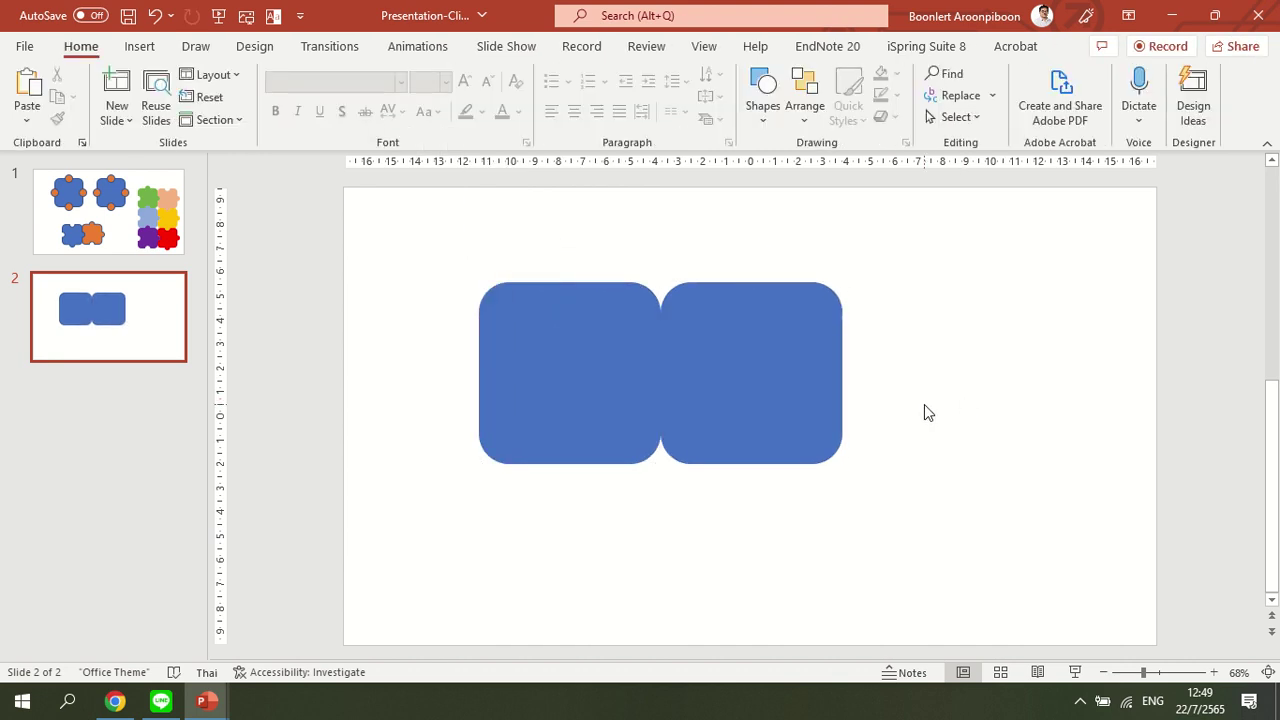
# Step: Fill the right-hand rounded square orange, leaving the left one blue
pyautogui.click(822, 412)
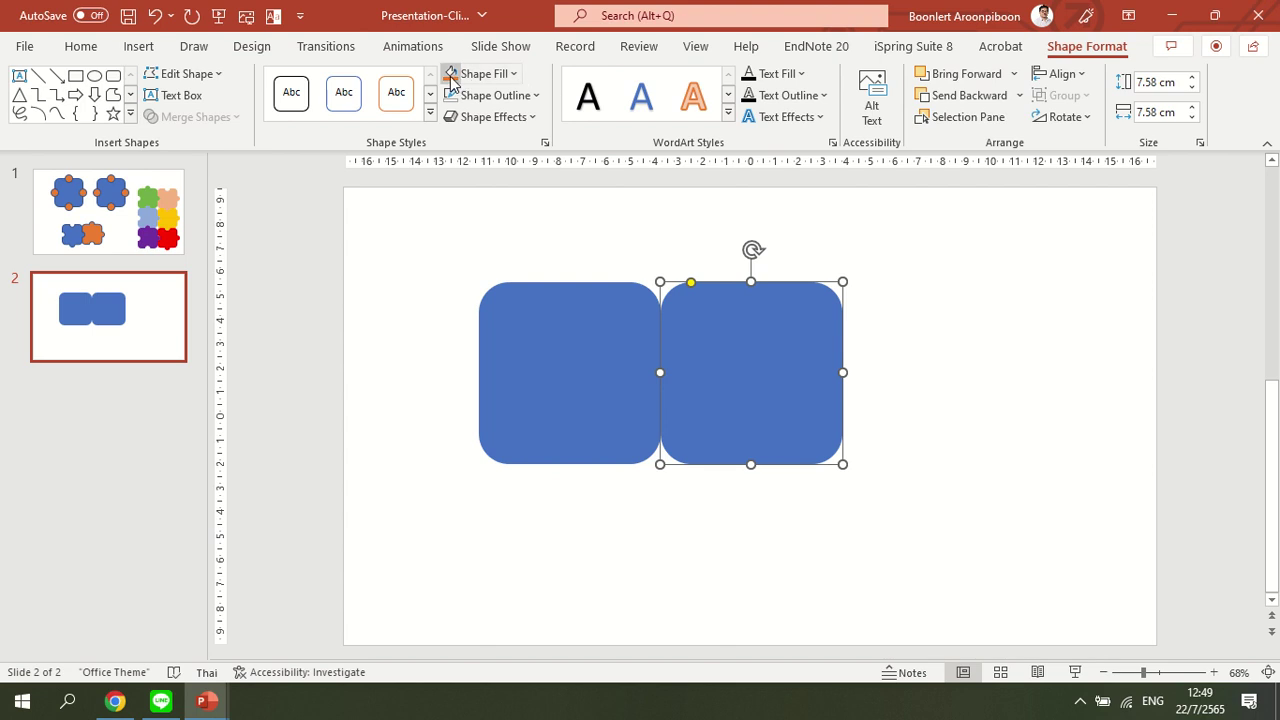
pyautogui.click(468, 76)
pyautogui.click(948, 443)
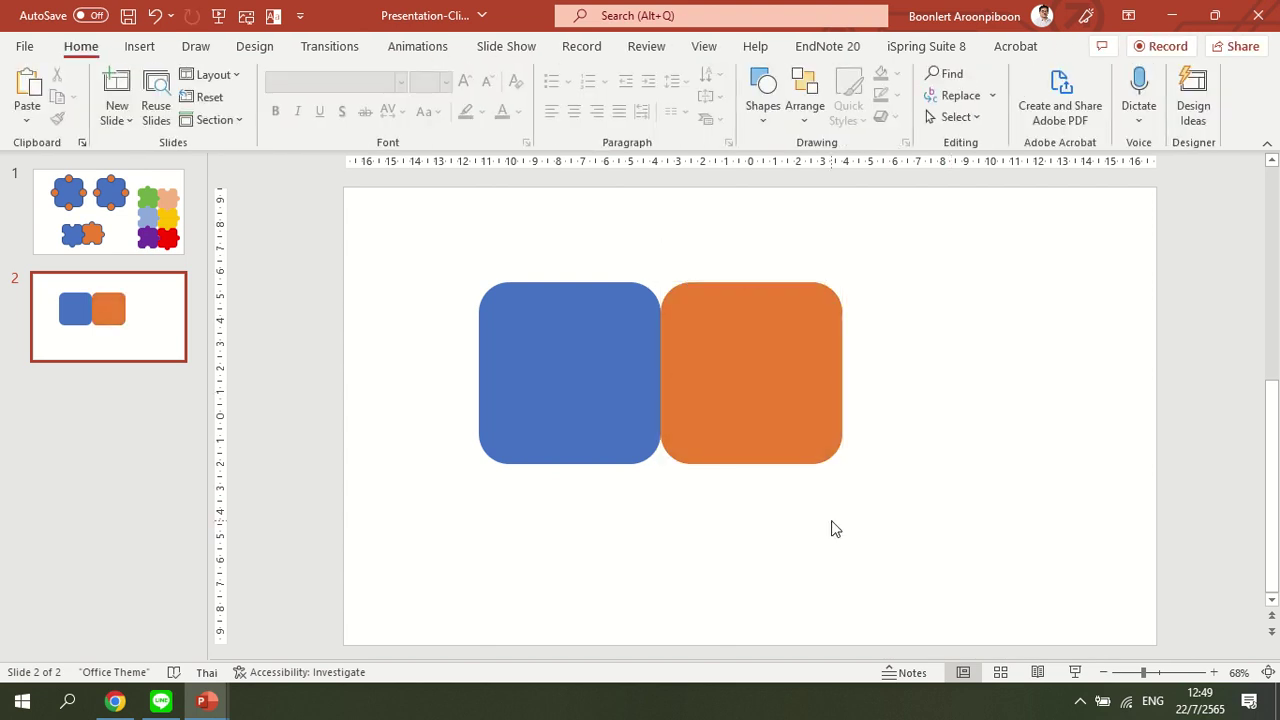
pyautogui.click(574, 408)
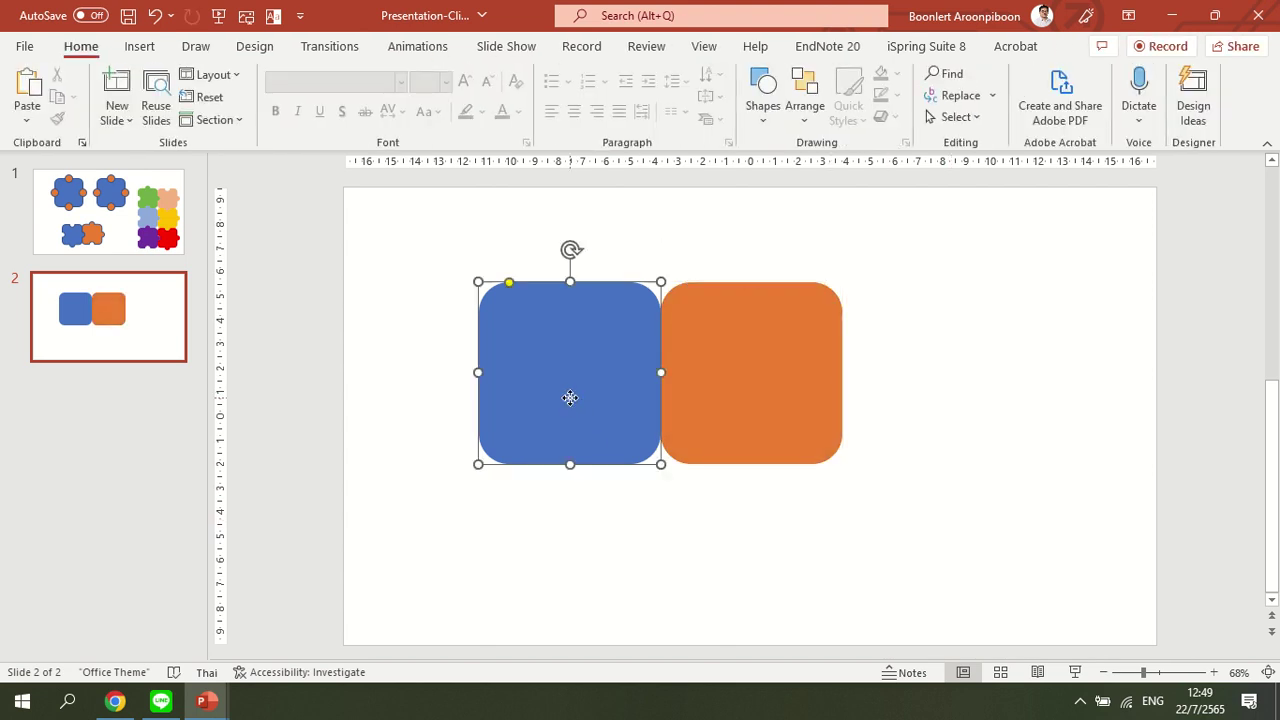
pyautogui.keyDown('shift'); pyautogui.click(737, 390); pyautogui.keyUp('shift')
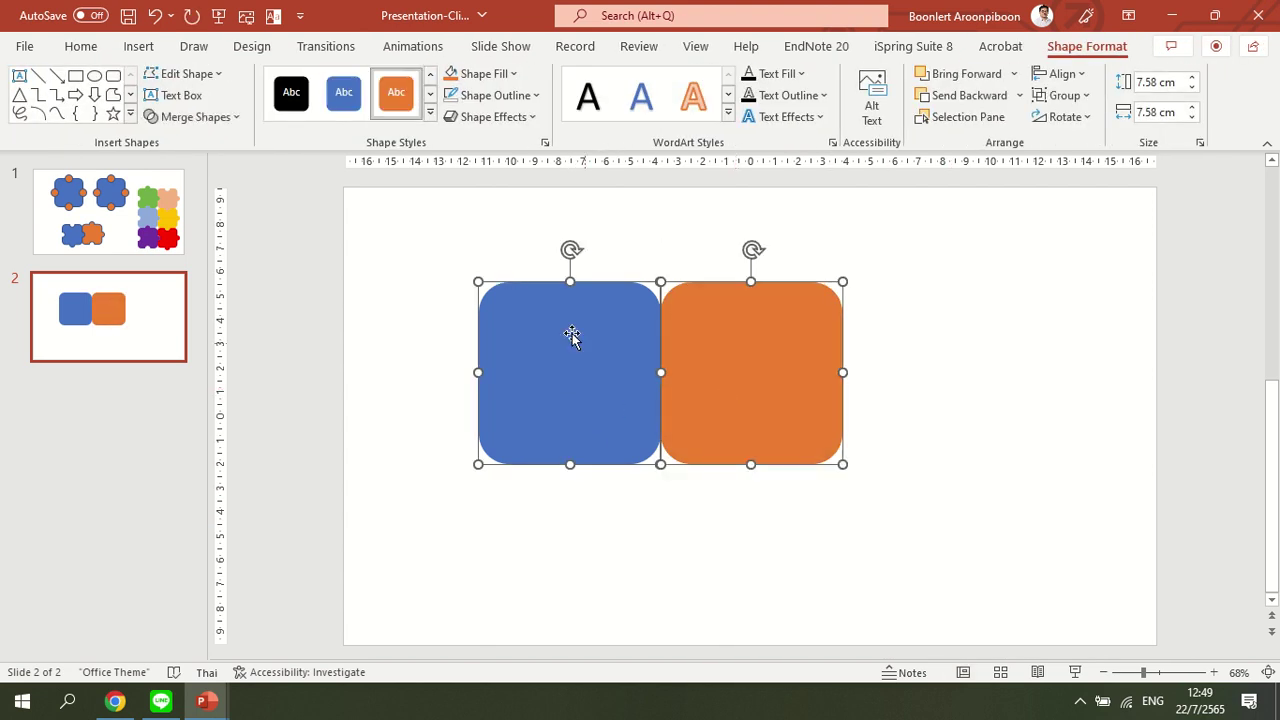
pyautogui.click(929, 376)
pyautogui.click(651, 349)
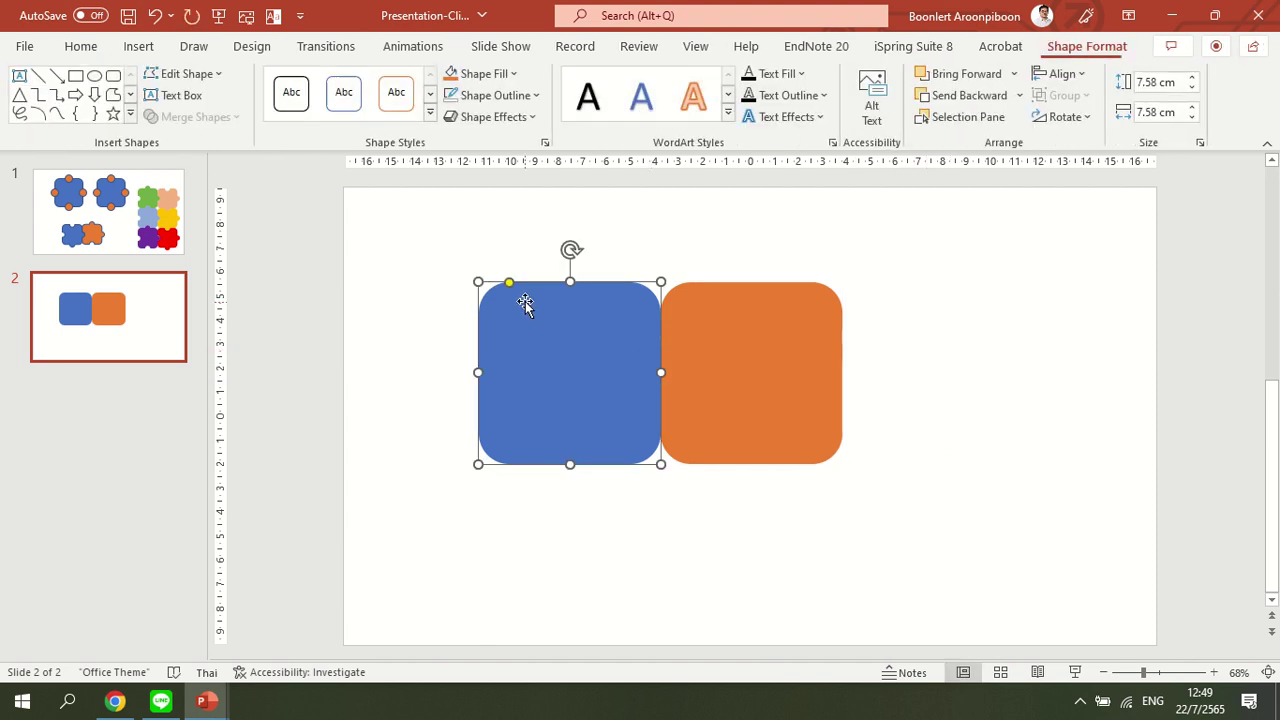
pyautogui.click(526, 181)
# Step: Draw a small blue circle and place copies on the orange square's top and bottom edges
pyautogui.click(764, 118)
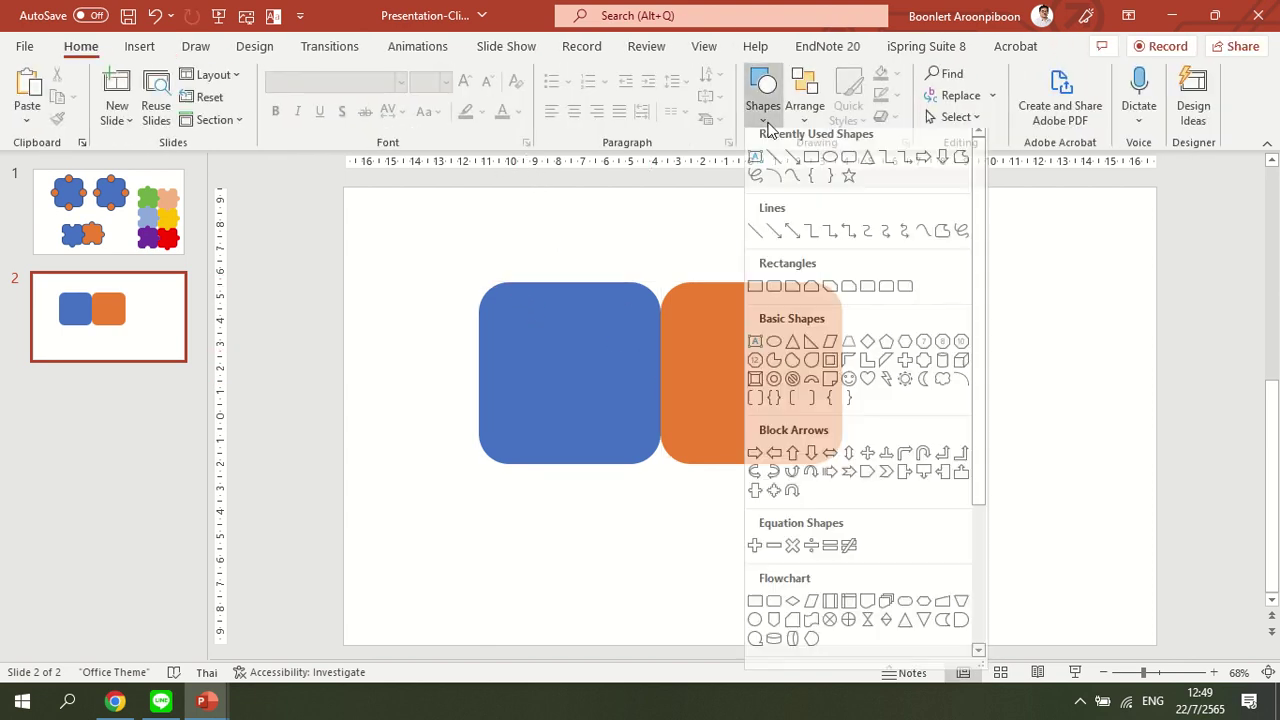
pyautogui.click(829, 167)
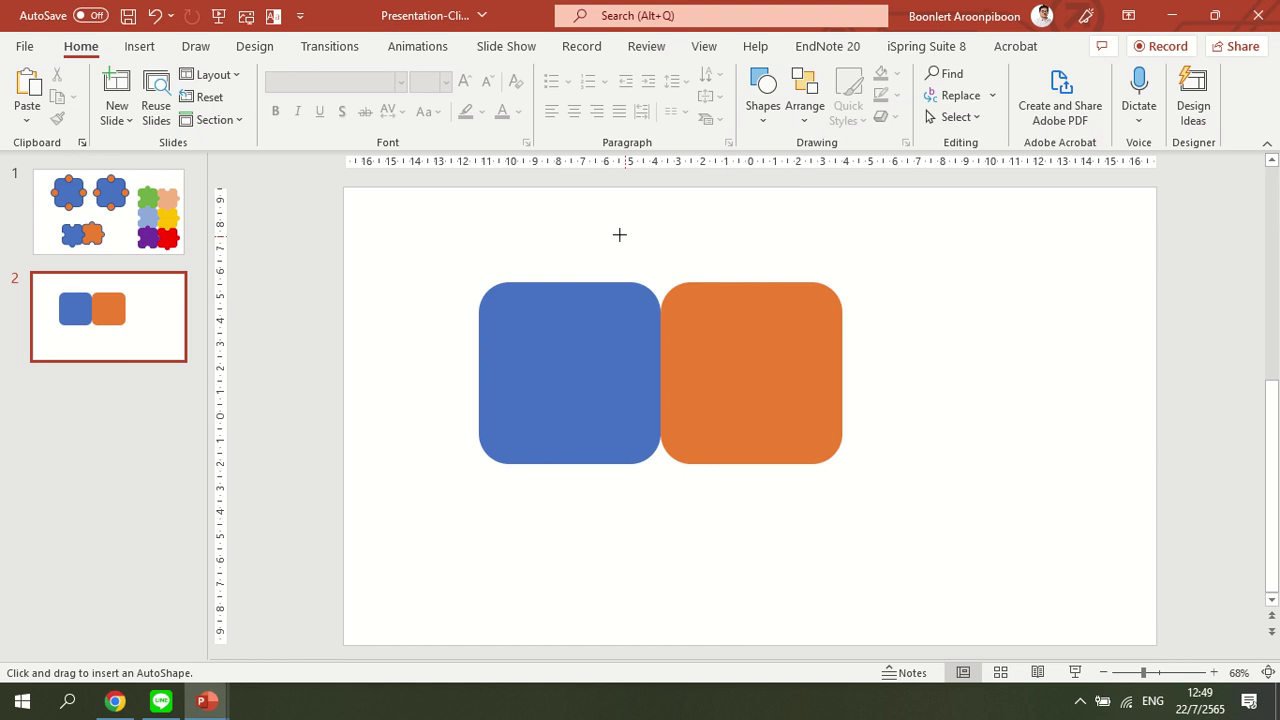
pyautogui.moveTo(633, 220); pyautogui.dragTo(675, 259)
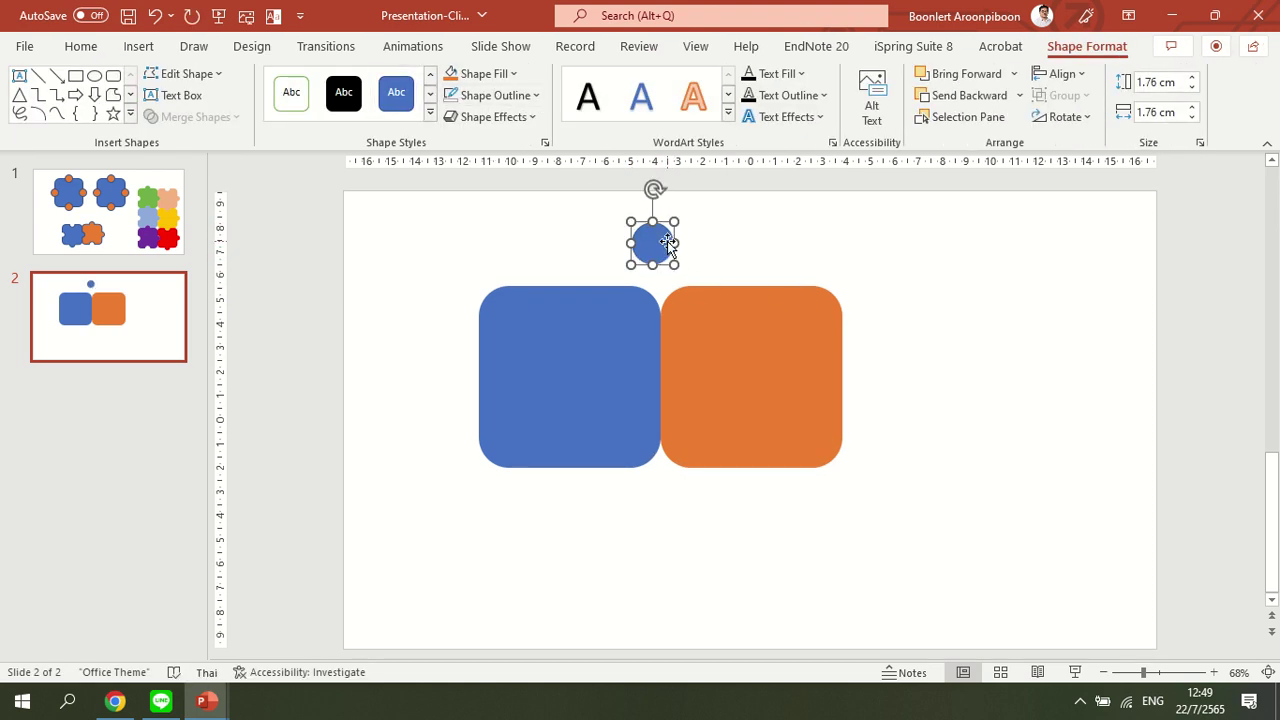
pyautogui.moveTo(661, 243)
pyautogui.mouseDown()
pyautogui.moveTo(758, 281)
pyautogui.moveTo(760, 475)
pyautogui.mouseUp()
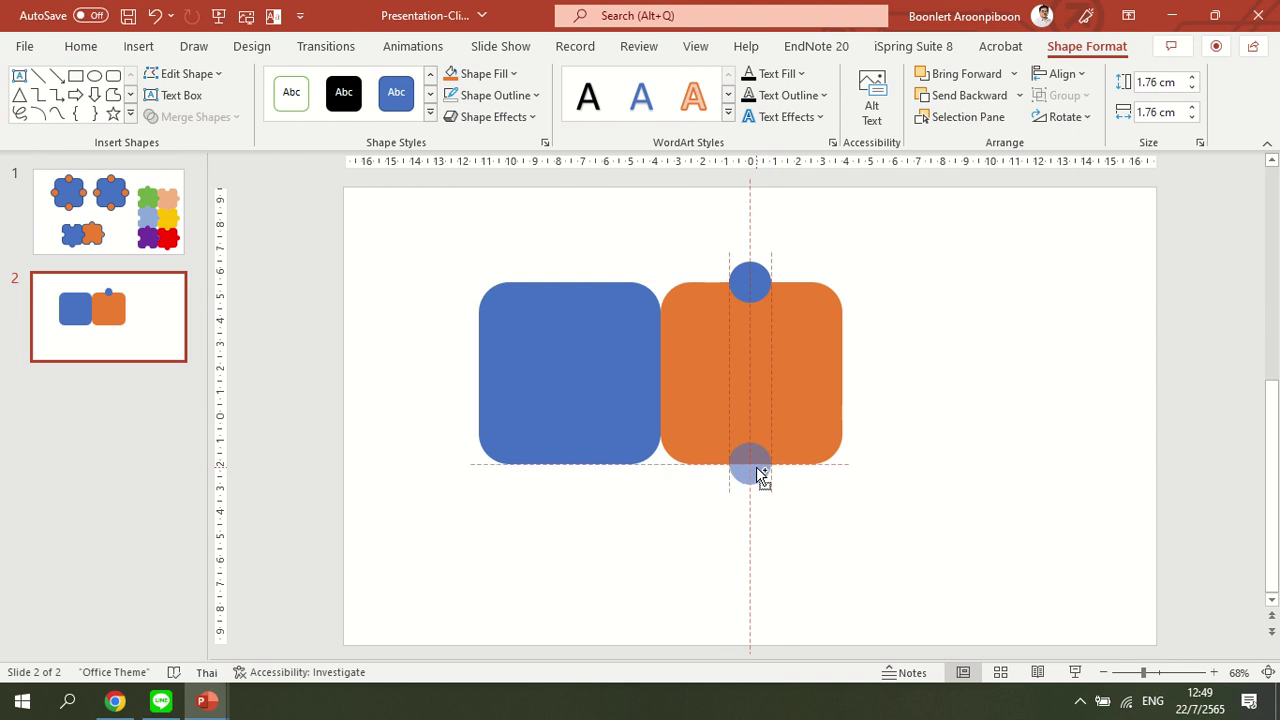
pyautogui.keyDown('ctrl'); pyautogui.moveTo(758, 474); pyautogui.dragTo(758, 468); pyautogui.keyUp('ctrl')
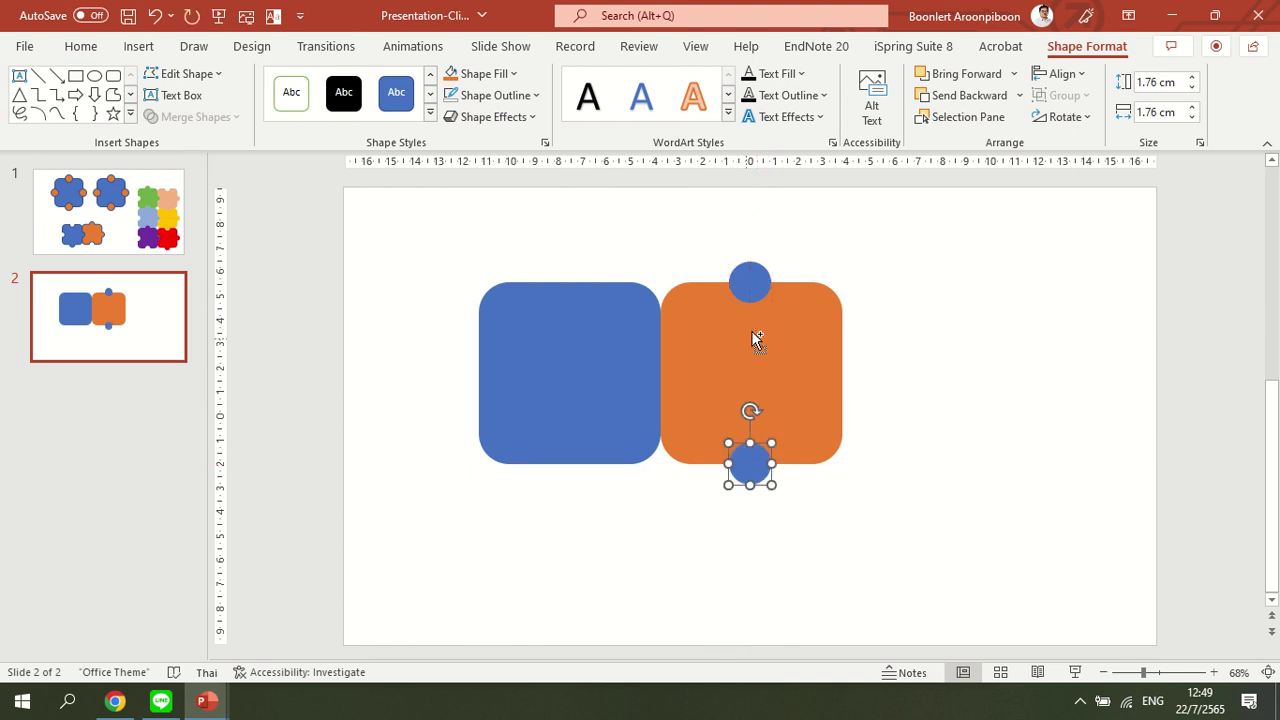
# Step: Copy both circles onto the blue square's top and bottom edges and fill them orange
pyautogui.keyDown('shift'); pyautogui.click(749, 280); pyautogui.keyUp('shift')
pyautogui.keyDown('ctrl'); pyautogui.moveTo(749, 280); pyautogui.dragTo(578, 326); pyautogui.keyUp('ctrl')
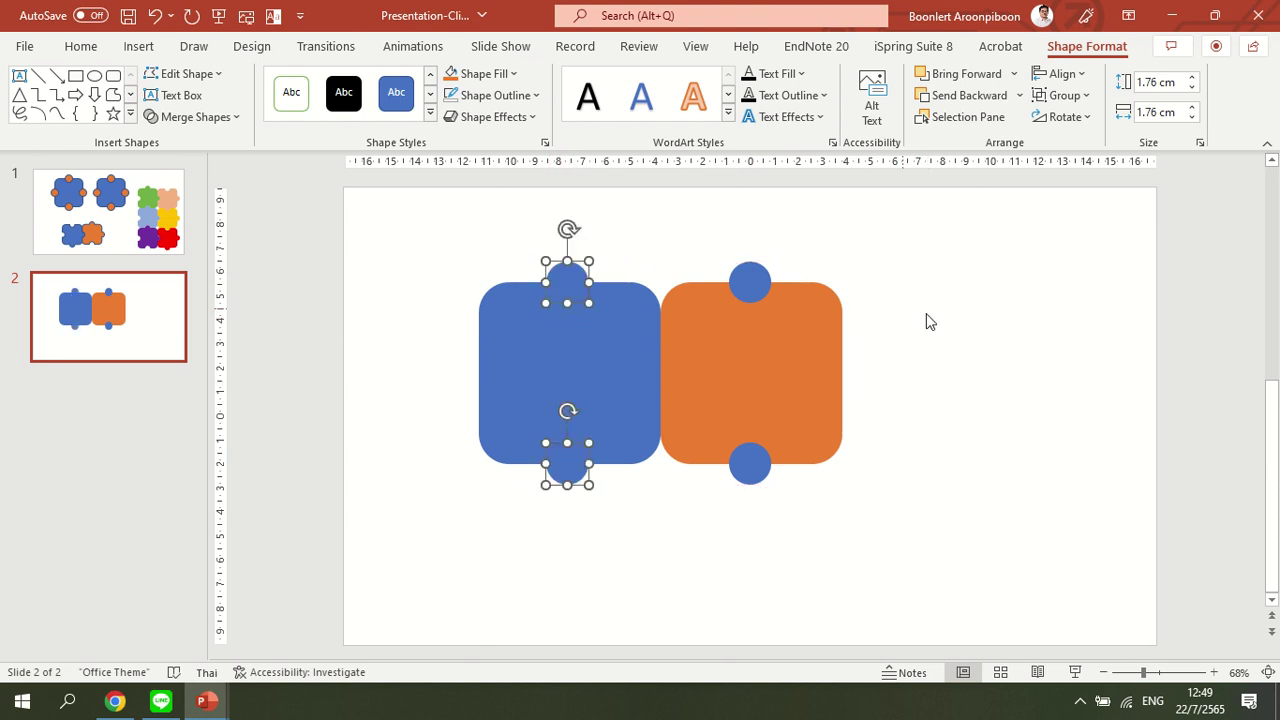
pyautogui.click(452, 74)
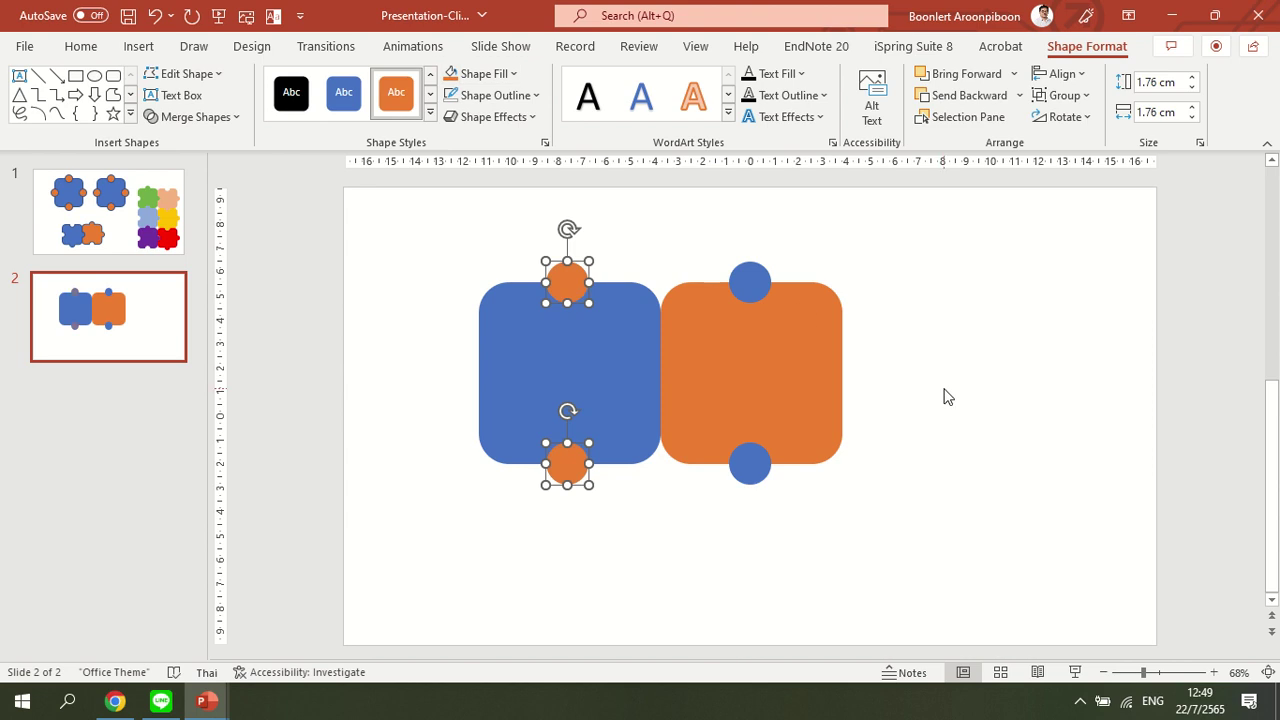
pyautogui.click(950, 405)
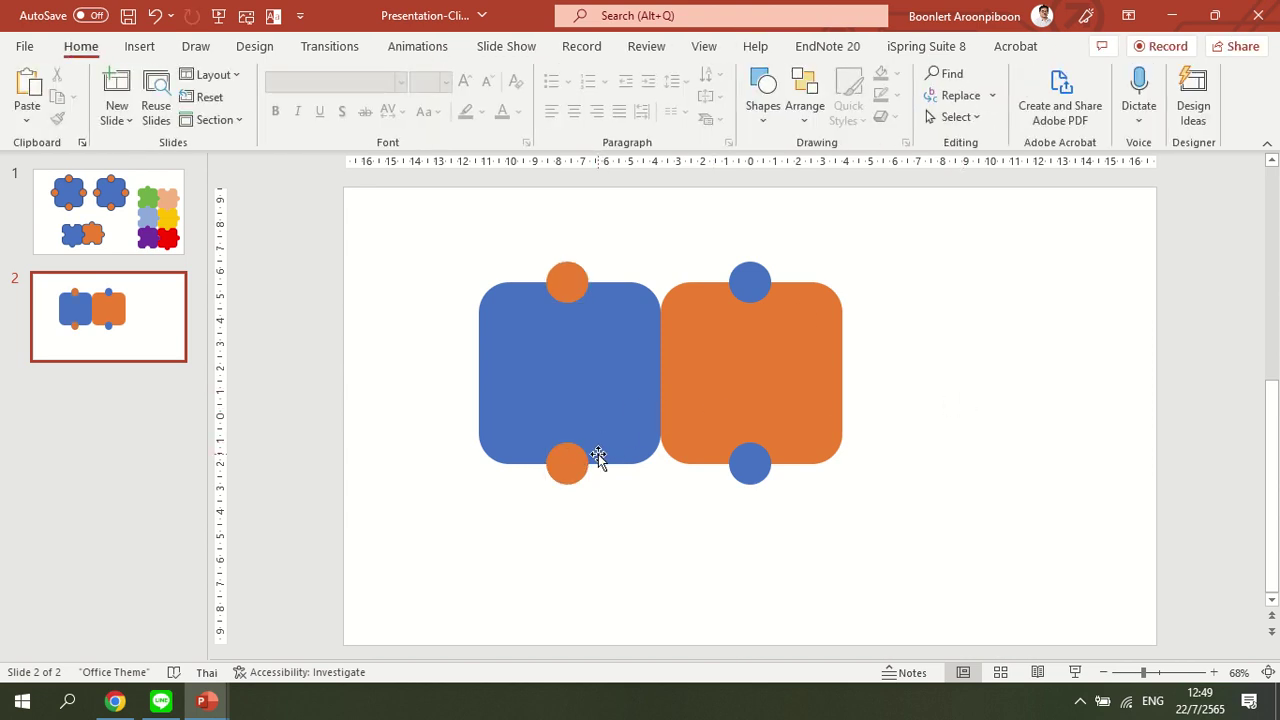
# Step: Copy an orange circle to the blue square's left edge and a blue circle to the orange square's right edge
pyautogui.click(575, 285)
pyautogui.moveTo(563, 285)
pyautogui.mouseDown()
pyautogui.moveTo(474, 390)
pyautogui.moveTo(476, 377)
pyautogui.moveTo(667, 385)
pyautogui.mouseUp()
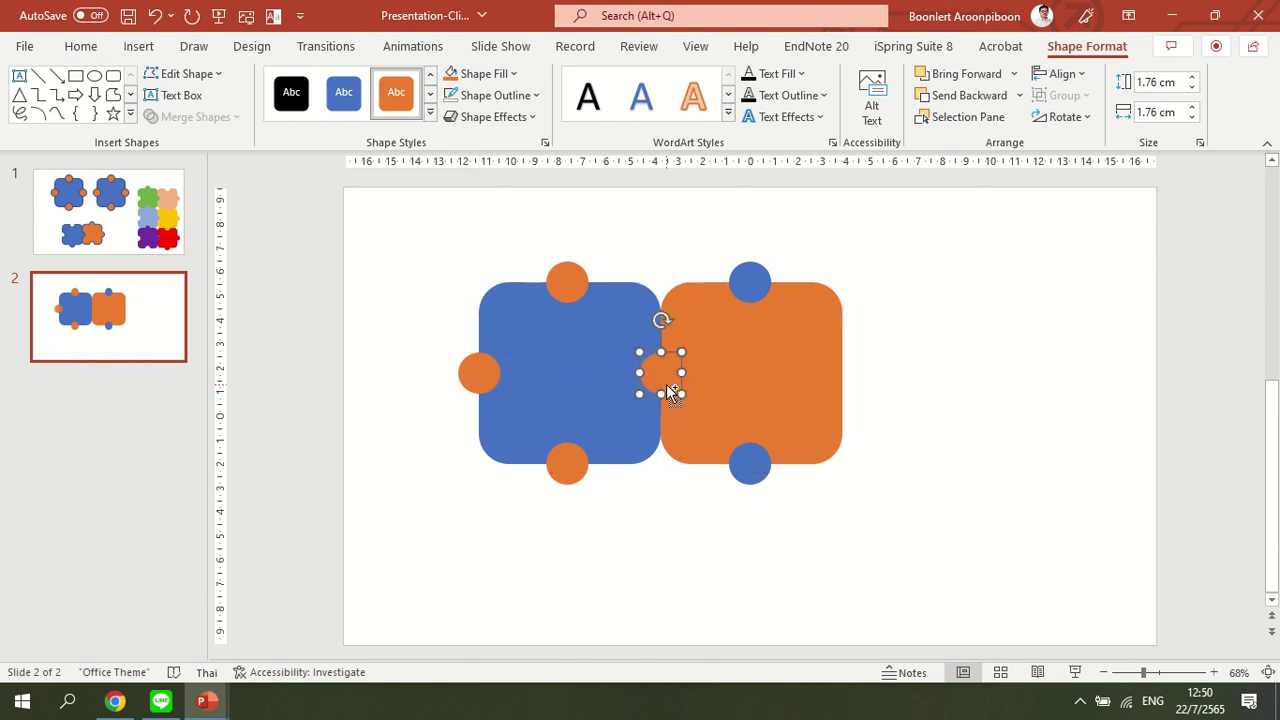
pyautogui.click(756, 286)
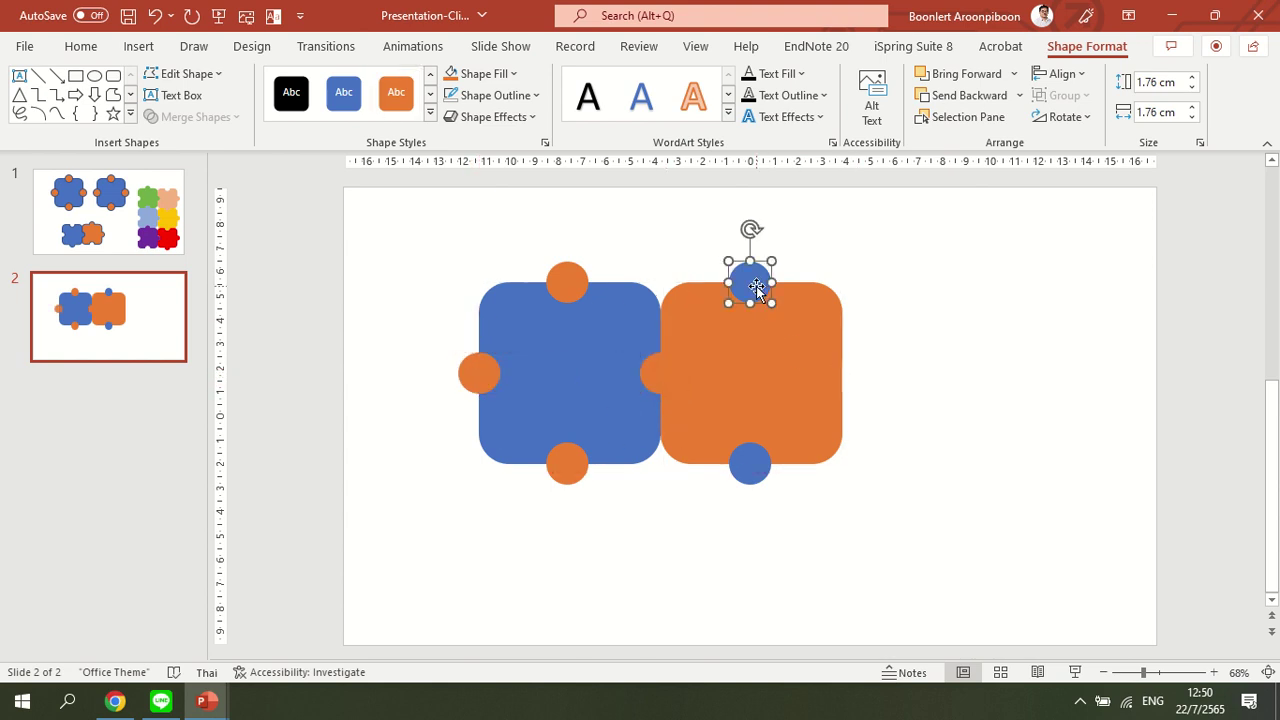
pyautogui.moveTo(755, 286); pyautogui.dragTo(830, 350)
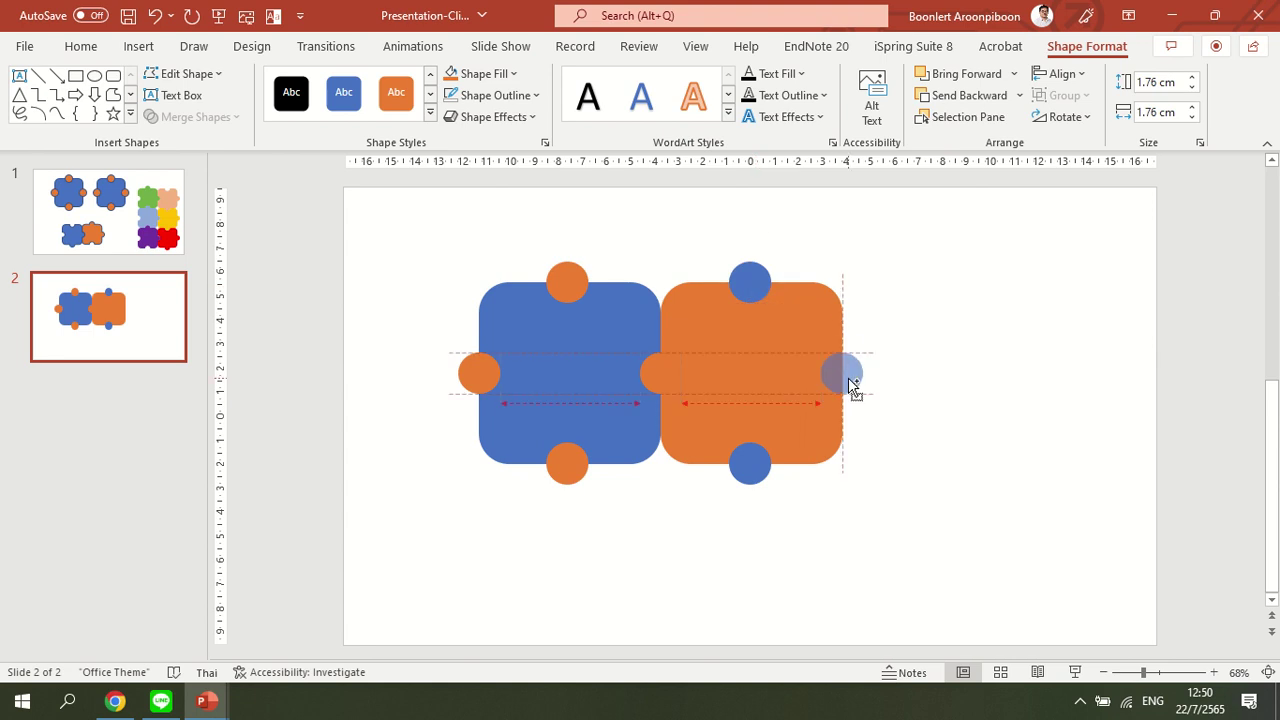
pyautogui.moveTo(849, 380); pyautogui.dragTo(849, 378)
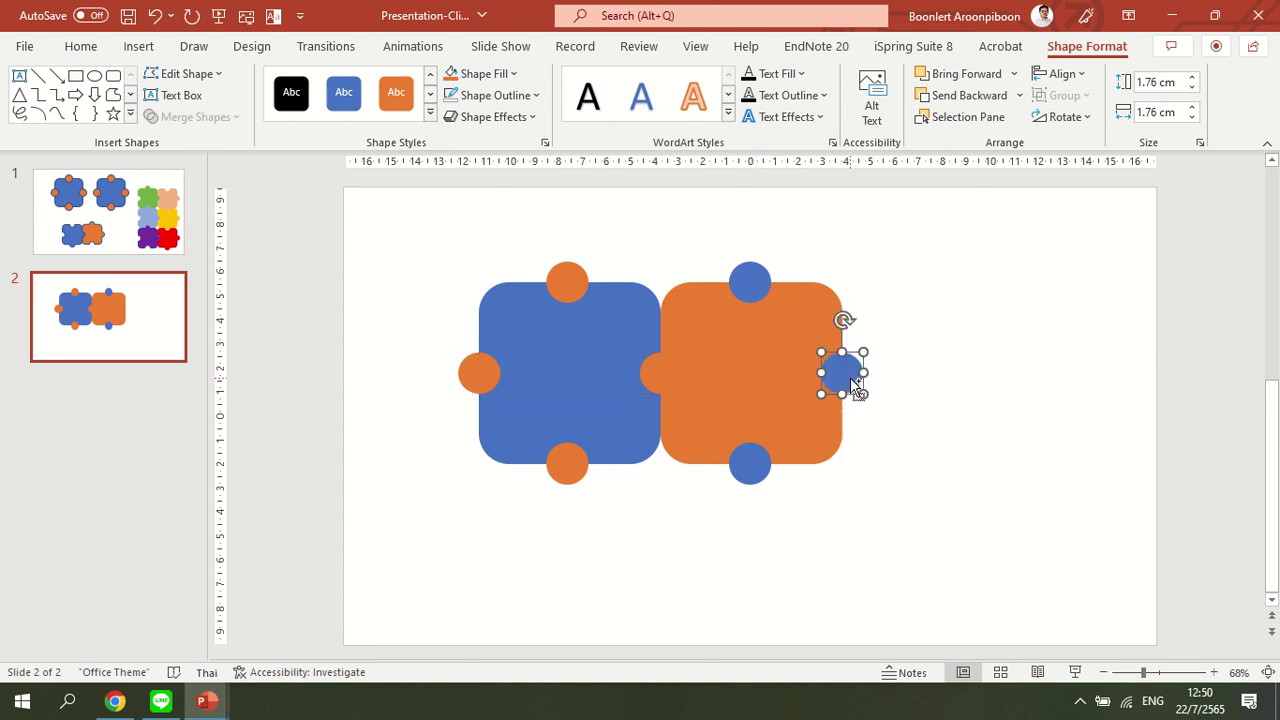
pyautogui.click(948, 394)
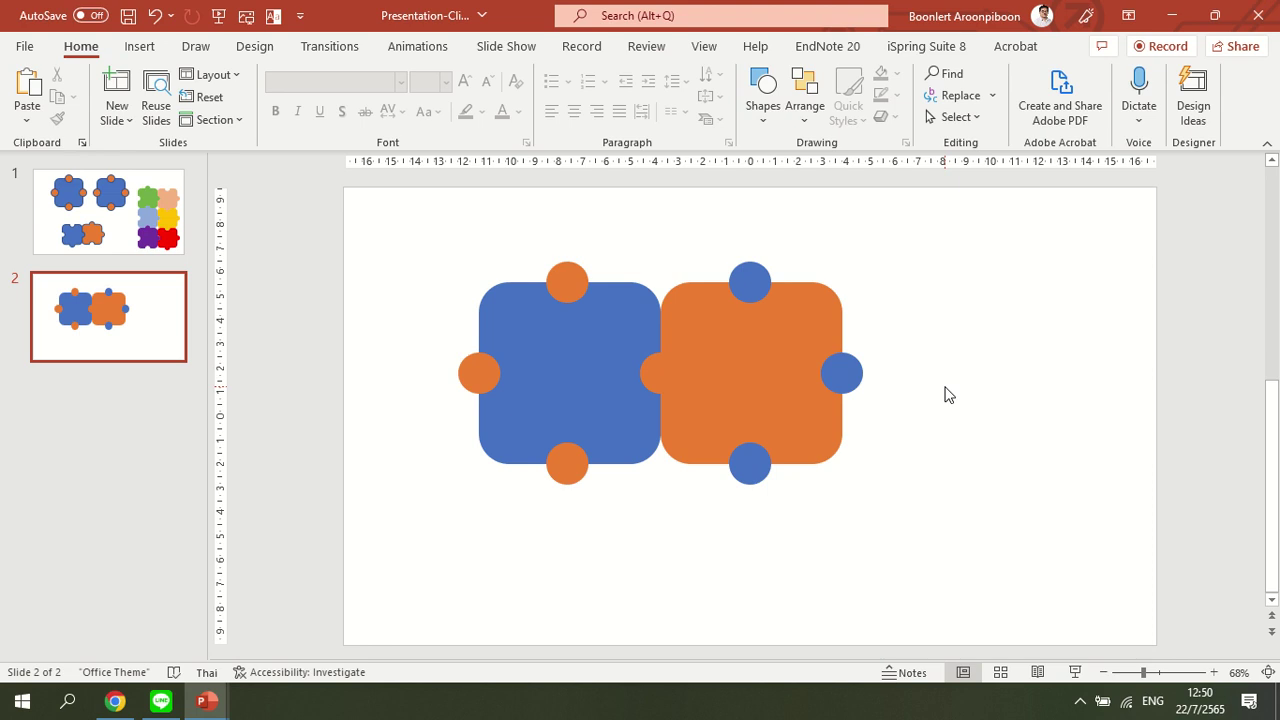
pyautogui.click(578, 385)
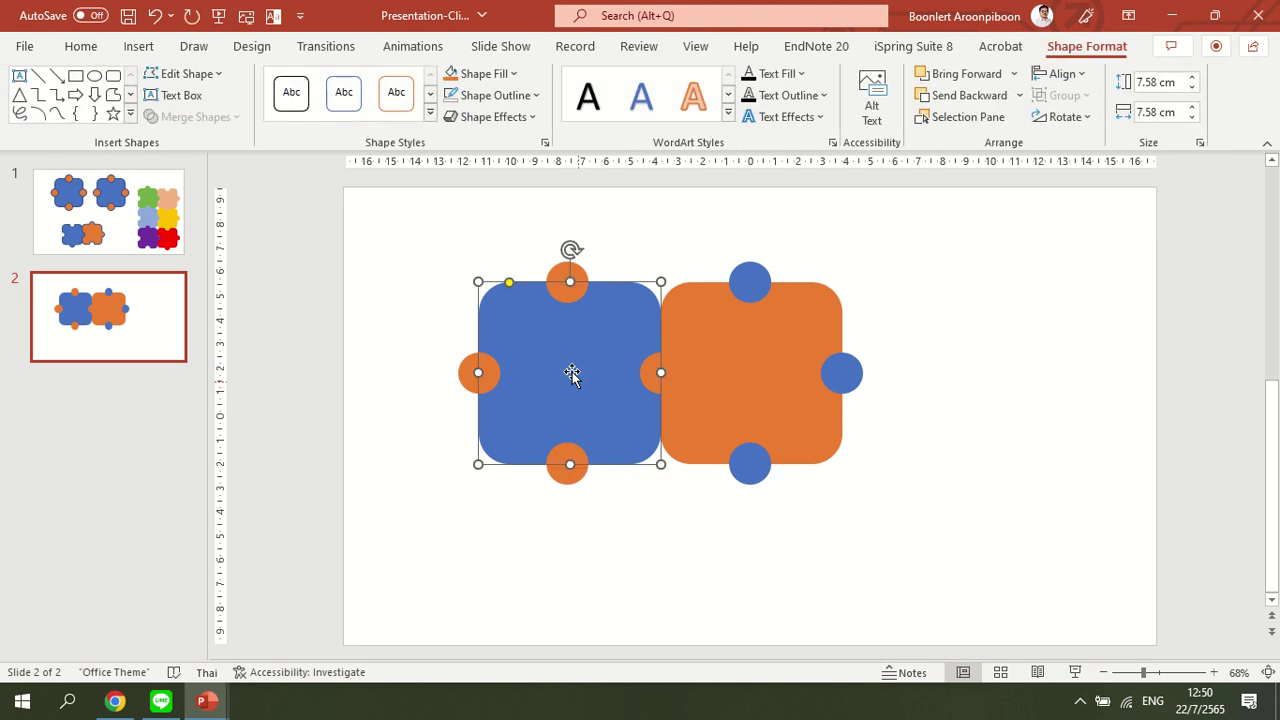
# Step: Union the top orange circle into the blue square and subtract the bottom circle as a notch
pyautogui.keyDown('shift'); pyautogui.click(567, 265); pyautogui.keyUp('shift')
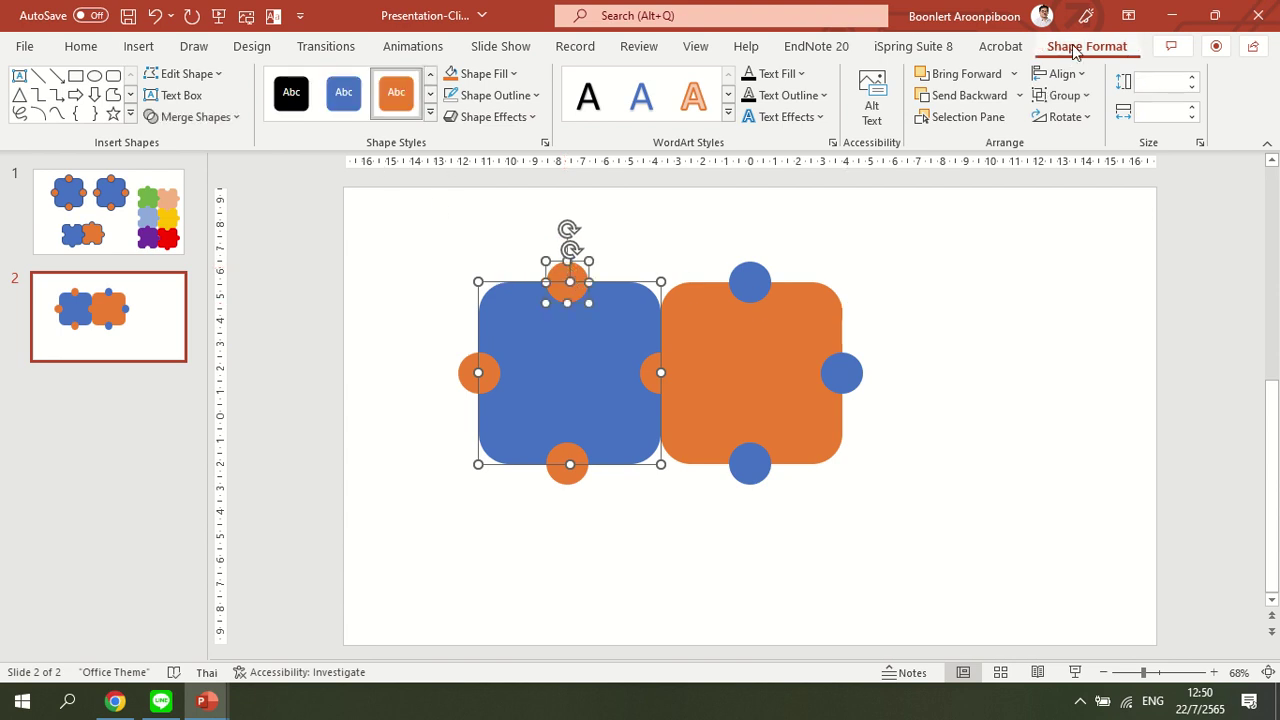
pyautogui.click(237, 119)
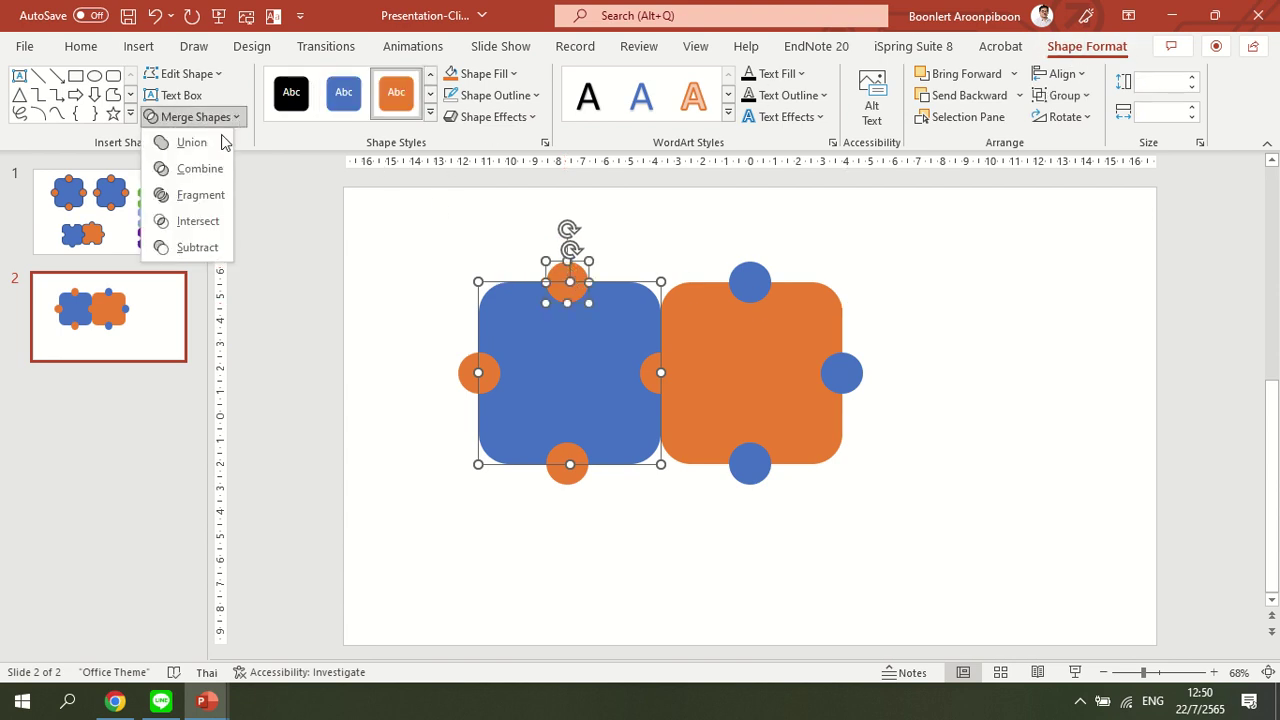
pyautogui.click(200, 141)
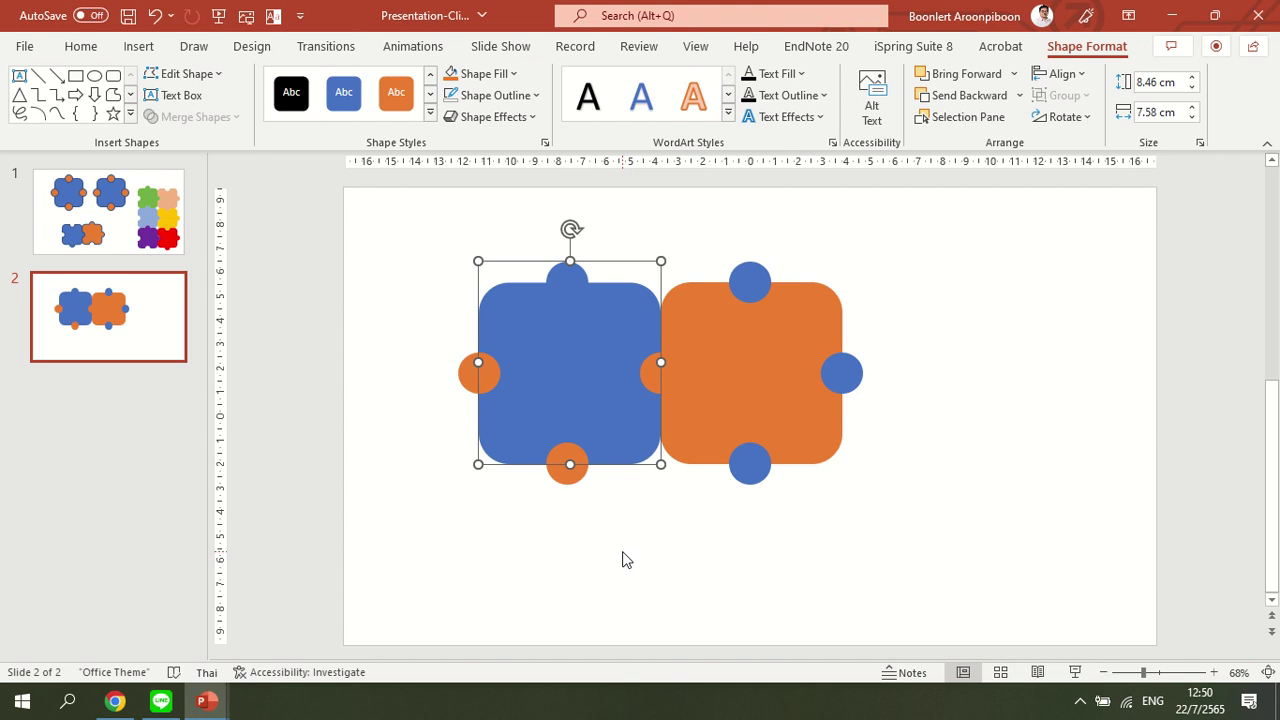
pyautogui.keyDown('shift'); pyautogui.click(572, 480); pyautogui.keyUp('shift')
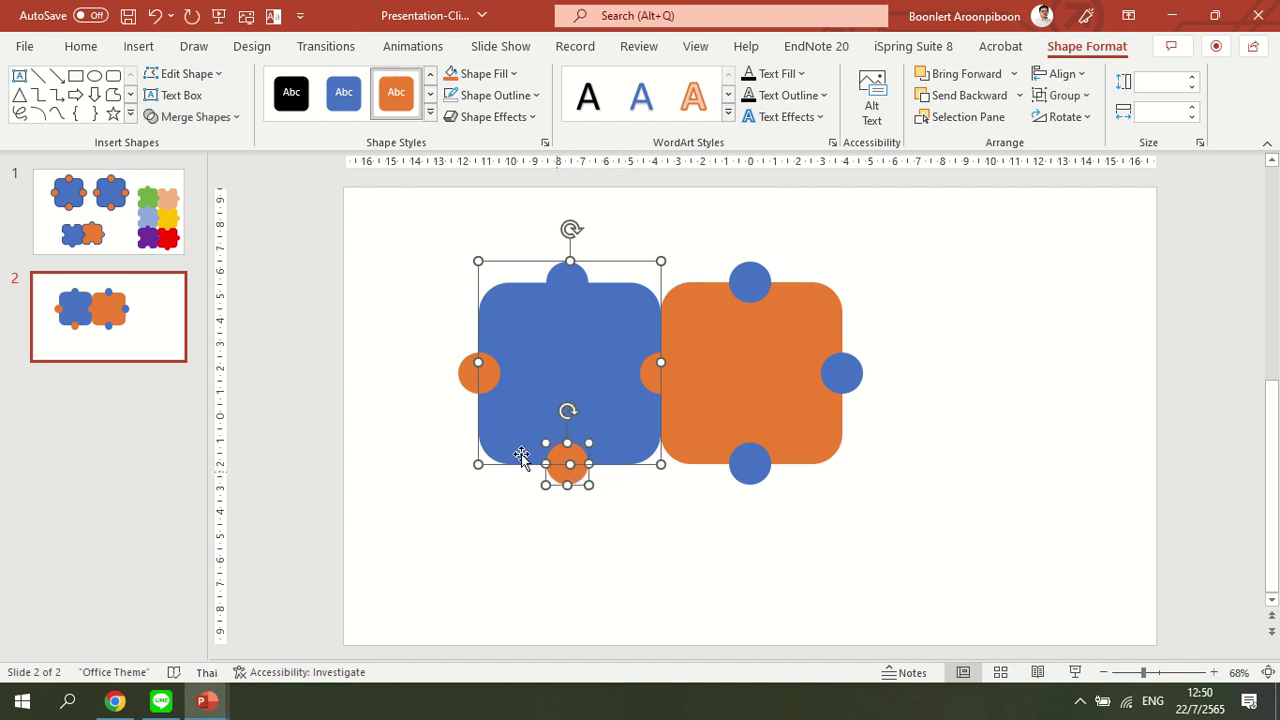
pyautogui.click(241, 119)
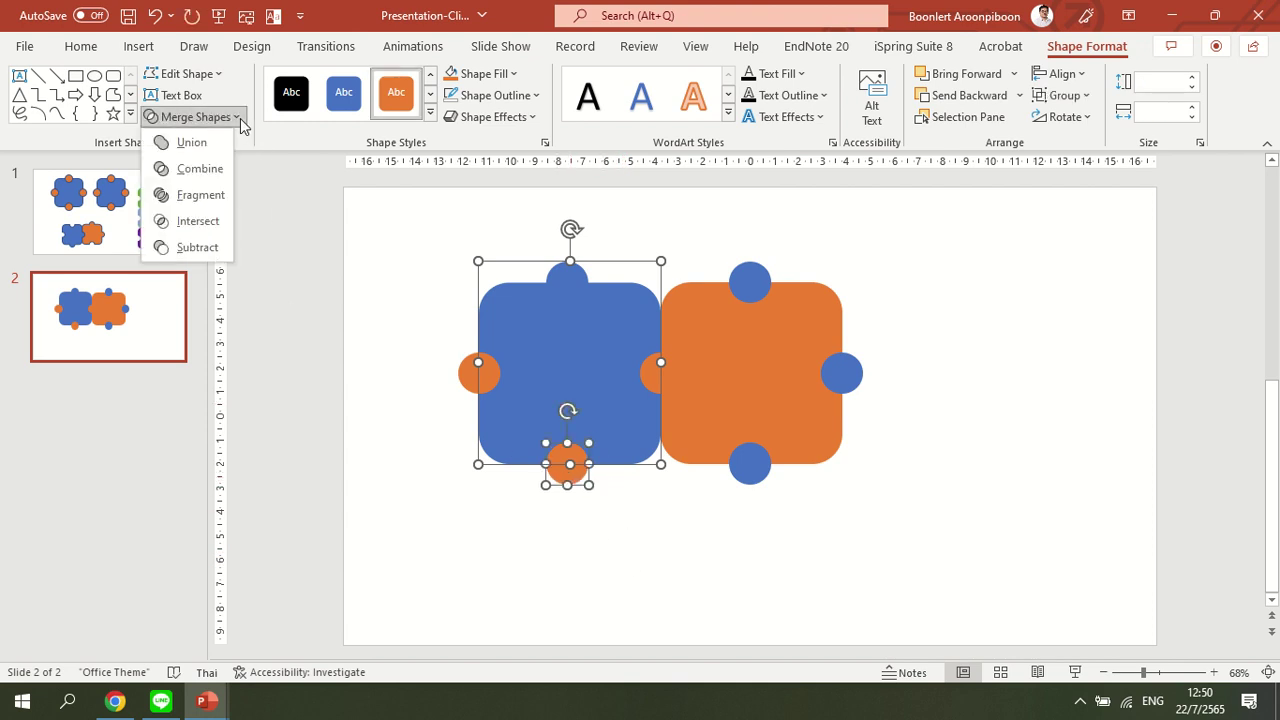
pyautogui.click(185, 248)
pyautogui.click(551, 574)
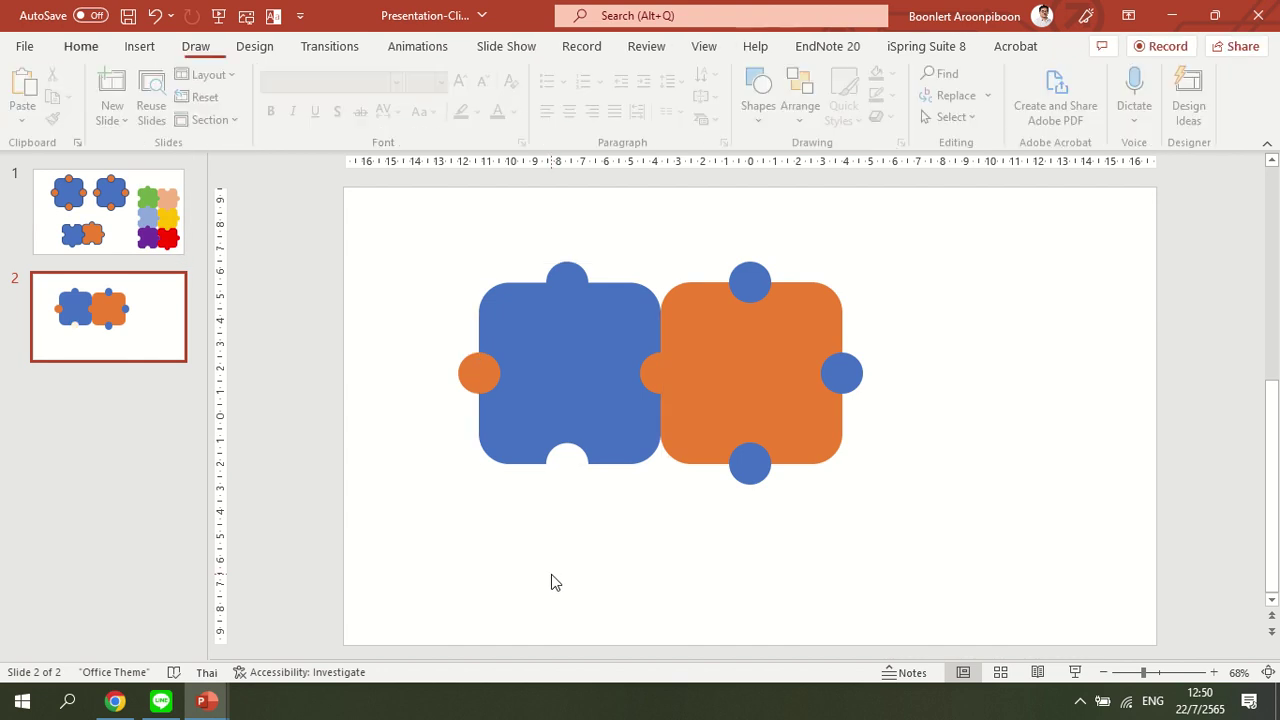
# Step: Subtract the left orange circle as a notch and union the right circle as a tab
pyautogui.click(482, 377)
pyautogui.click(605, 368)
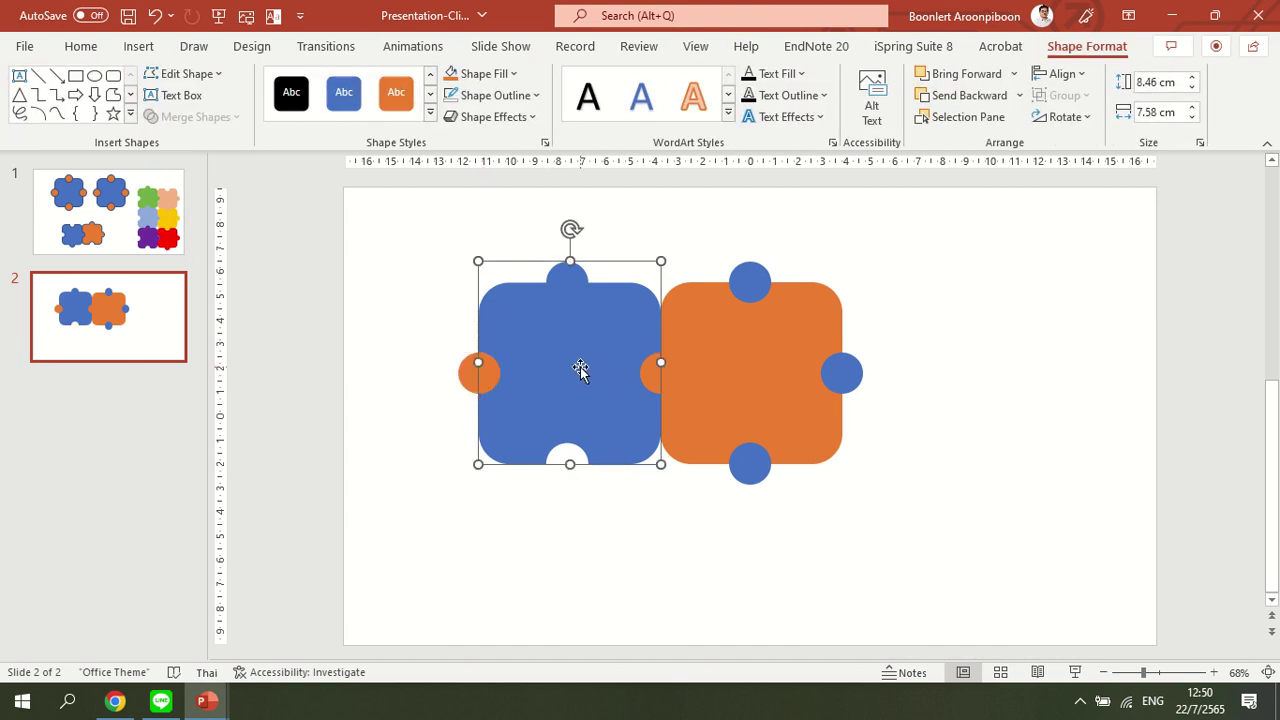
pyautogui.keyDown('shift'); pyautogui.click(465, 376); pyautogui.keyUp('shift')
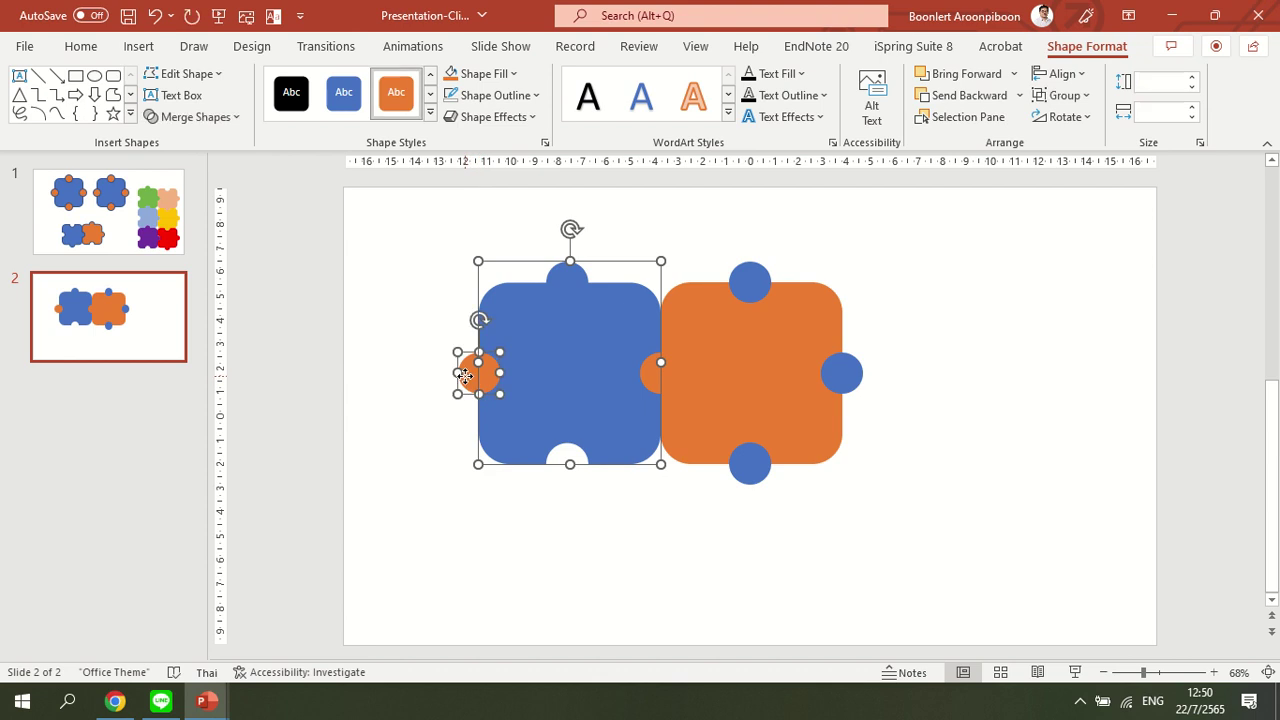
pyautogui.click(196, 117)
pyautogui.click(192, 248)
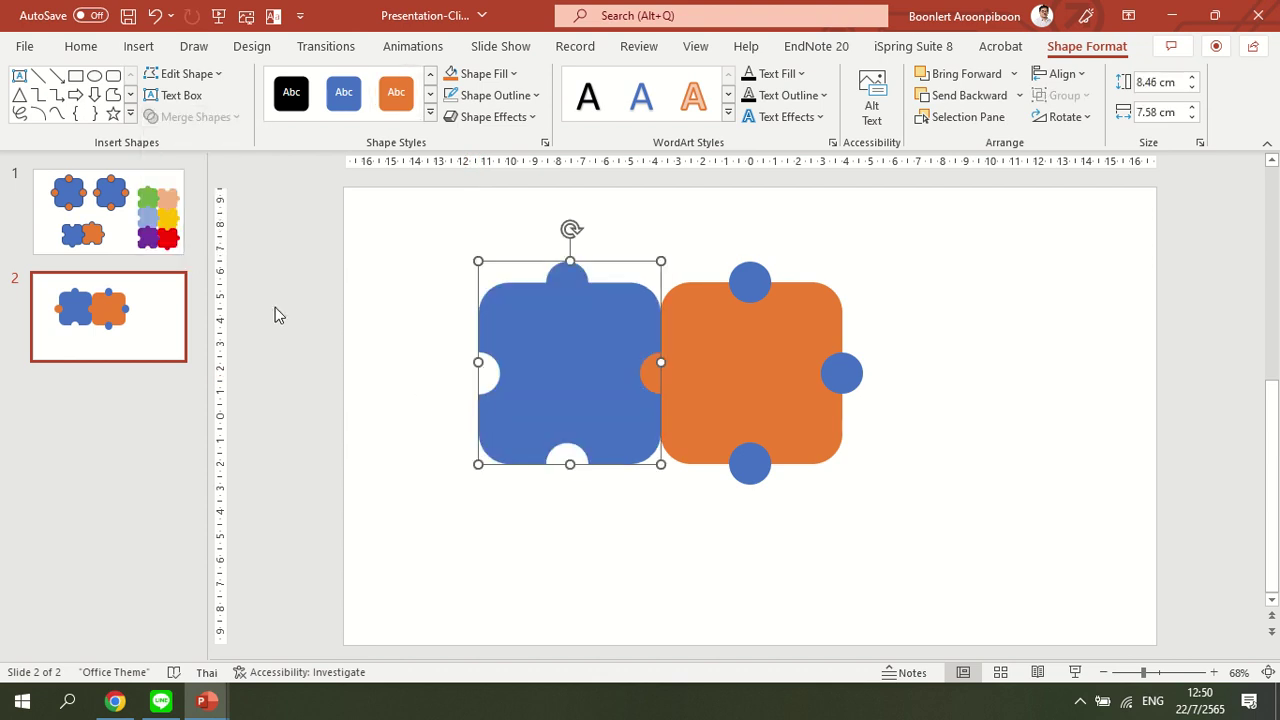
pyautogui.click(641, 523)
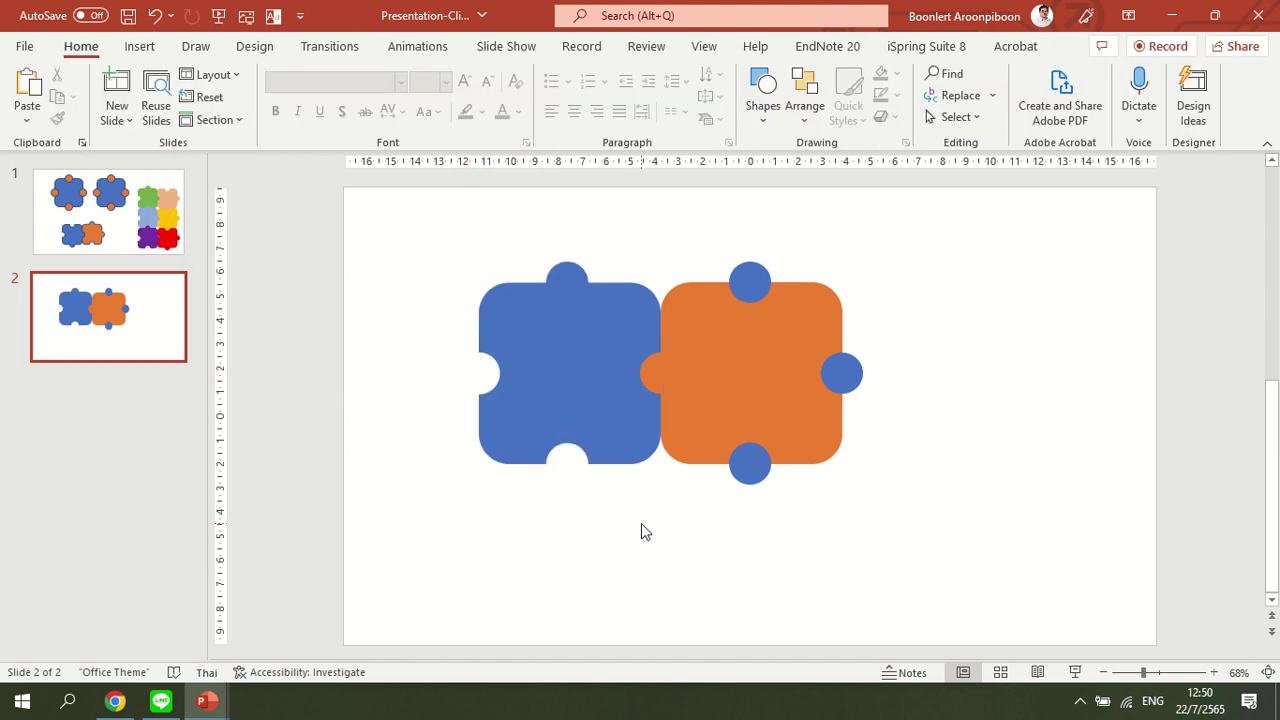
pyautogui.click(591, 392)
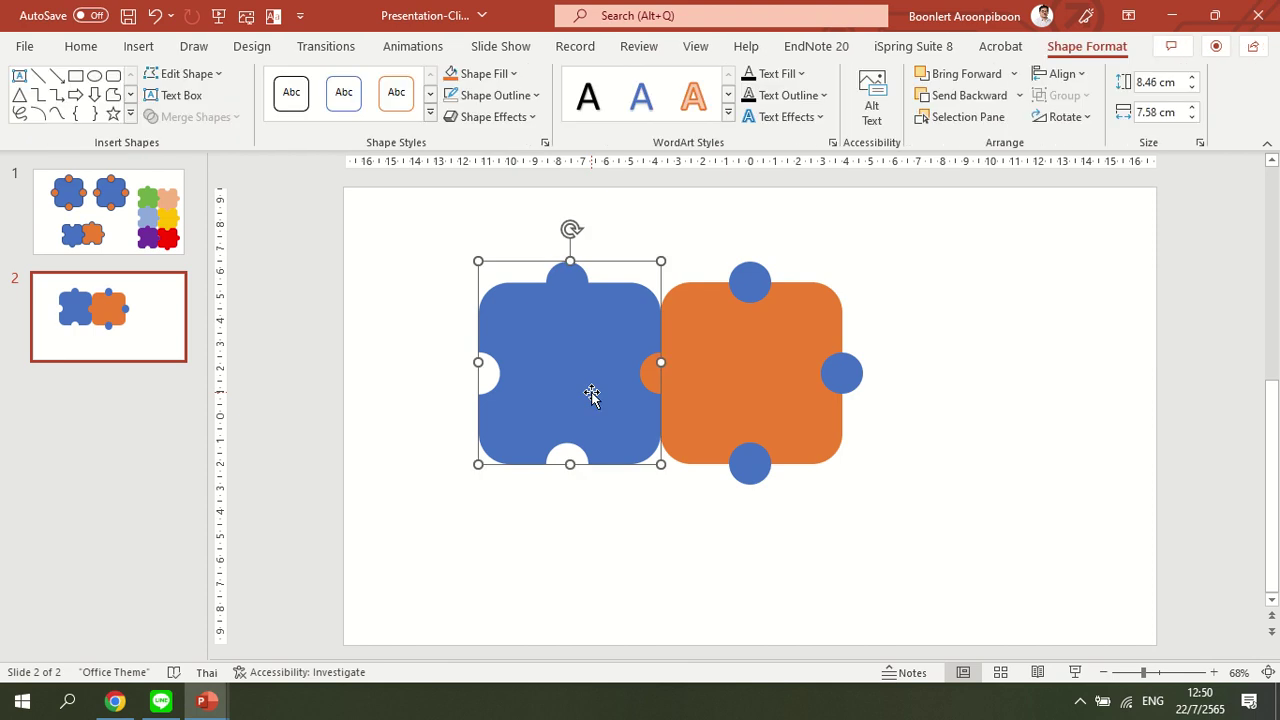
pyautogui.keyDown('shift'); pyautogui.click(674, 373); pyautogui.keyUp('shift')
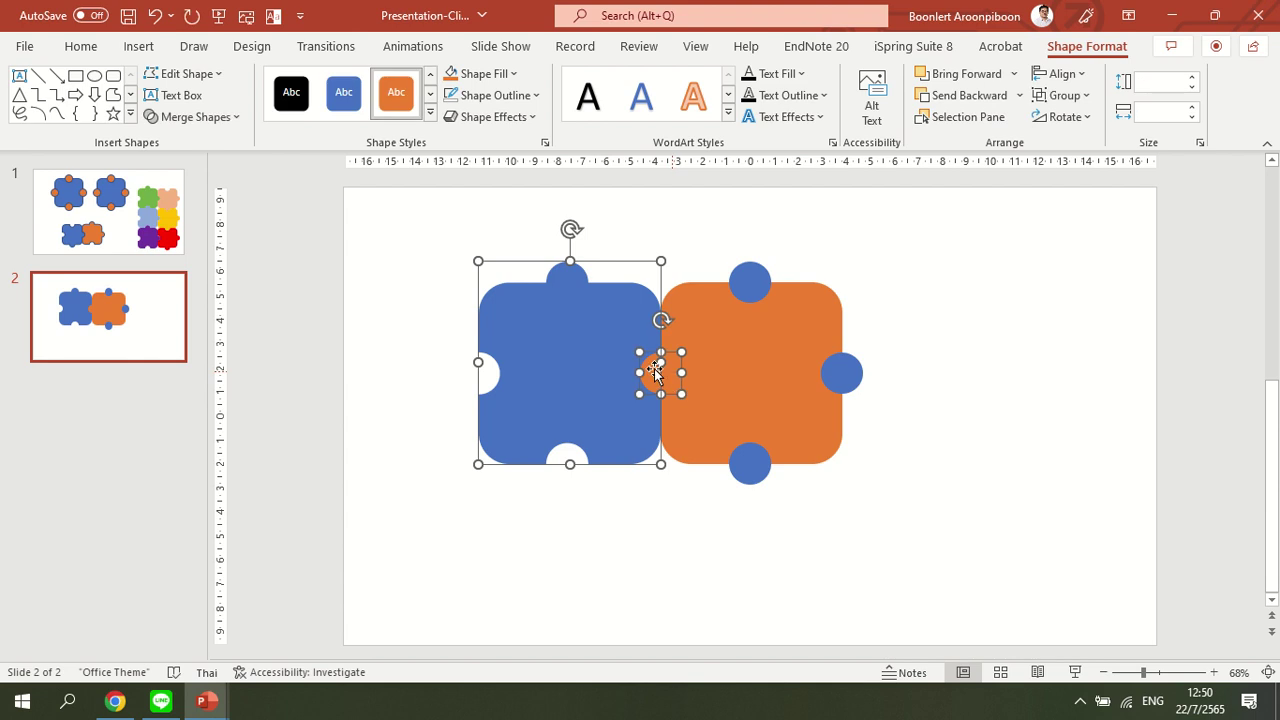
pyautogui.click(233, 118)
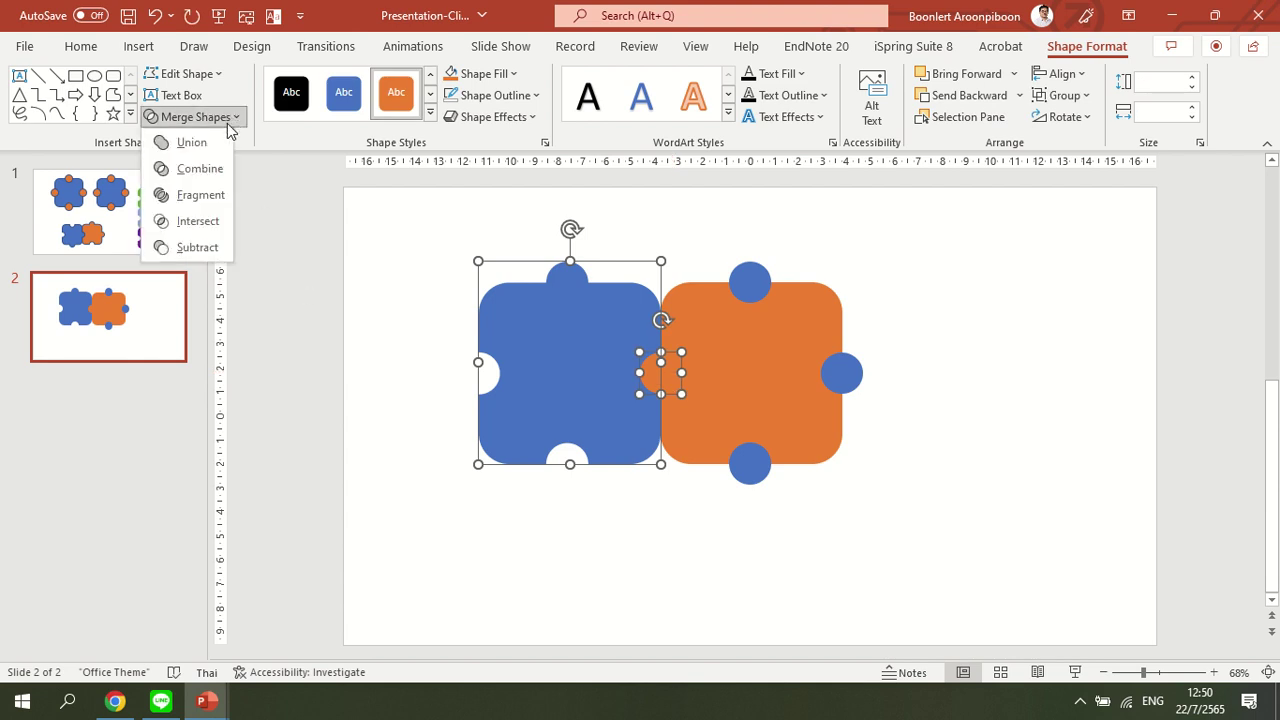
pyautogui.click(215, 146)
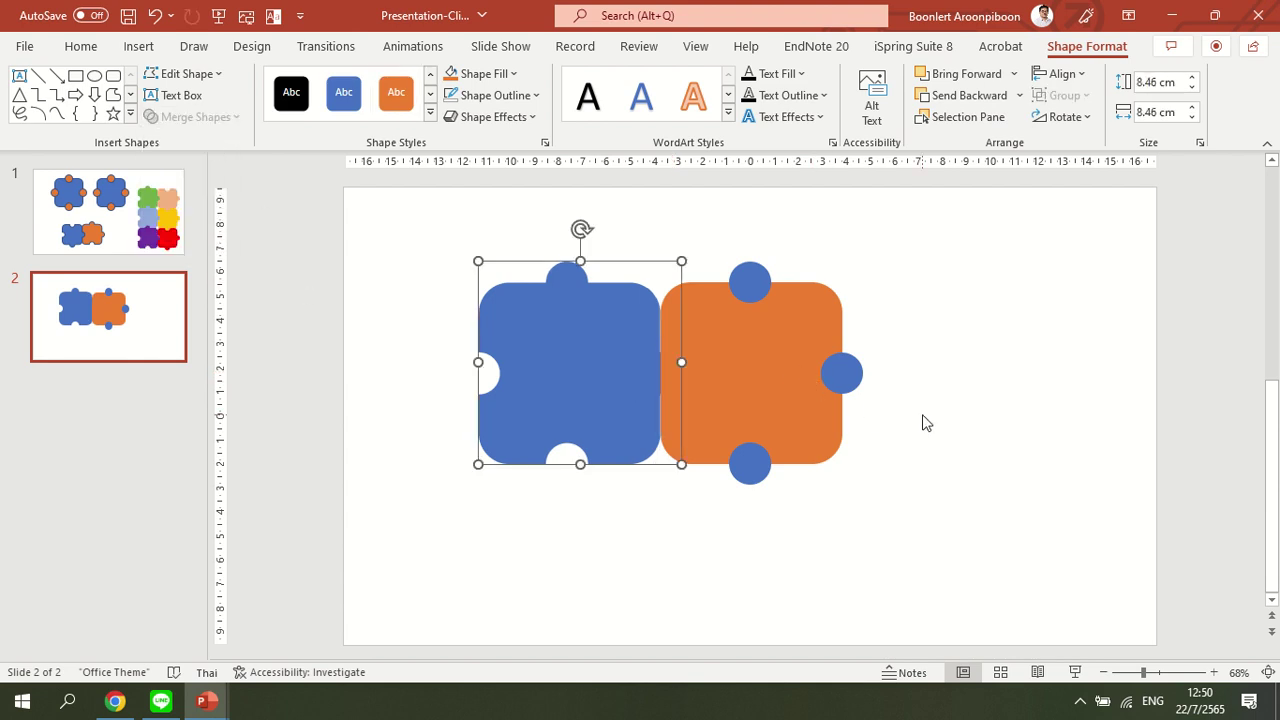
# Step: Copy a blue circle to the orange square's left edge and subtract it as a notch
pyautogui.click(960, 389)
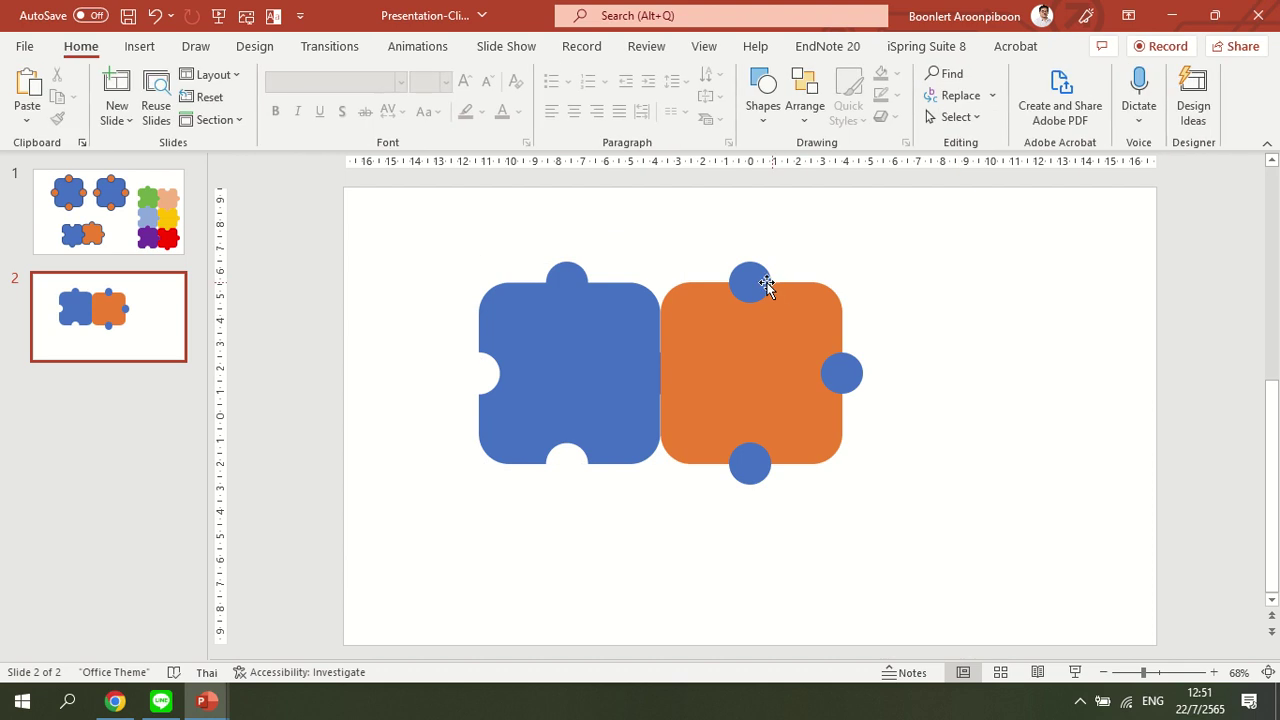
pyautogui.click(750, 285)
pyautogui.moveTo(755, 290); pyautogui.dragTo(656, 376)
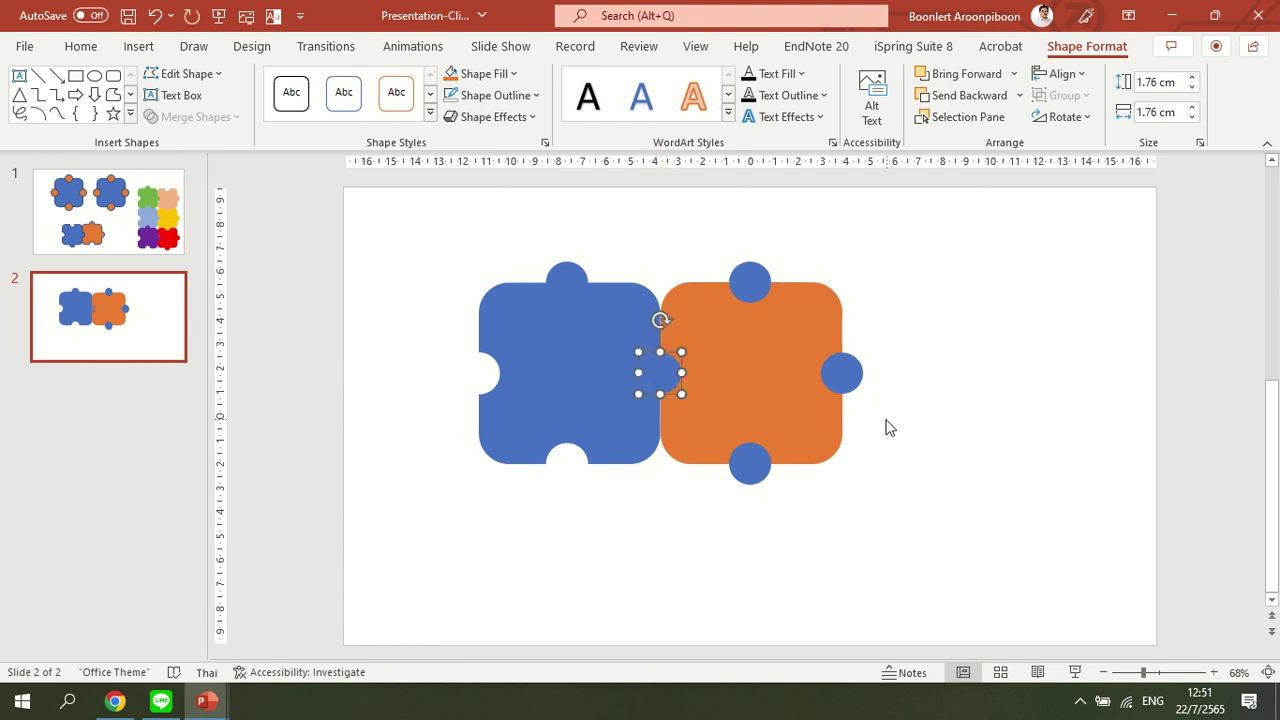
pyautogui.click(884, 425)
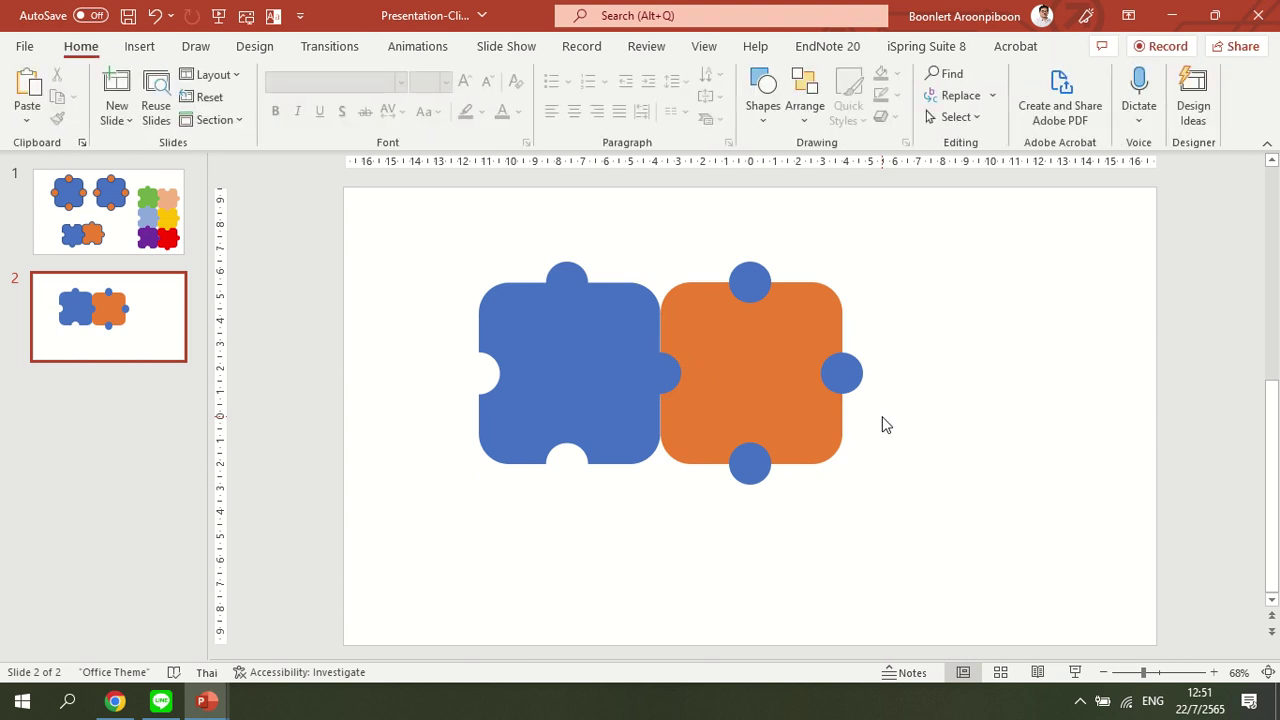
pyautogui.click(754, 350)
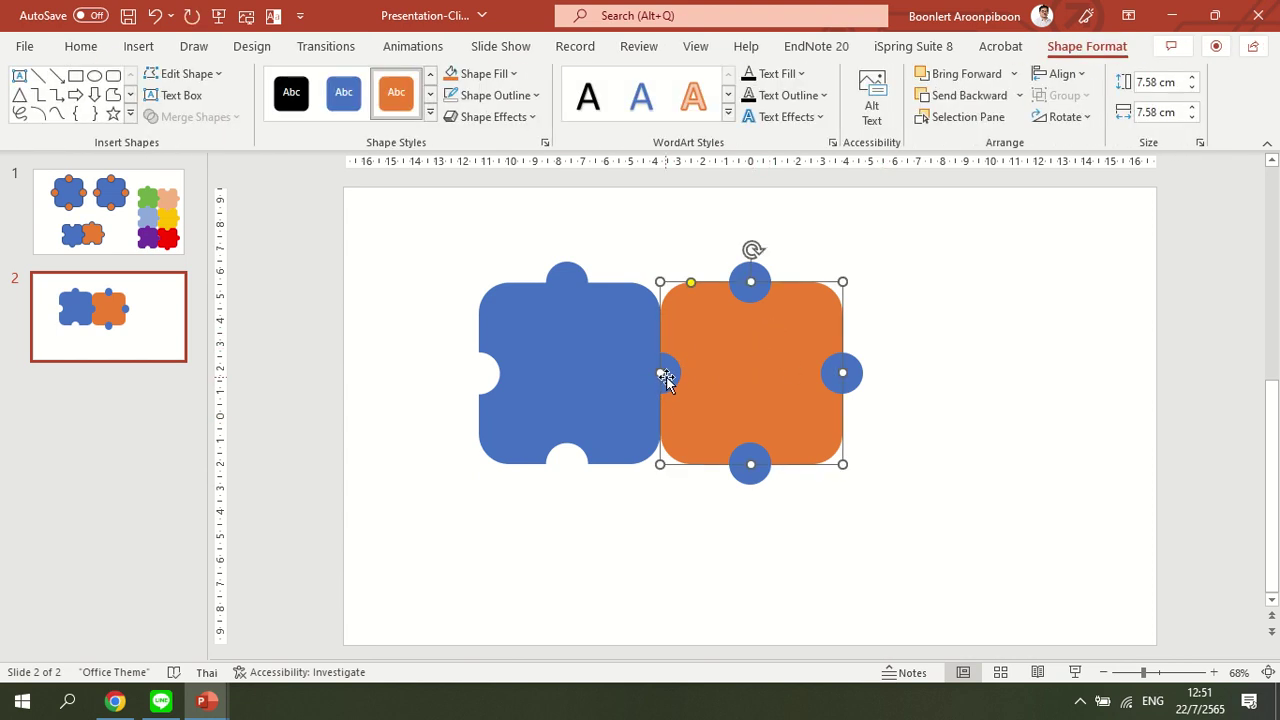
pyautogui.keyDown('shift'); pyautogui.click(669, 374); pyautogui.keyUp('shift')
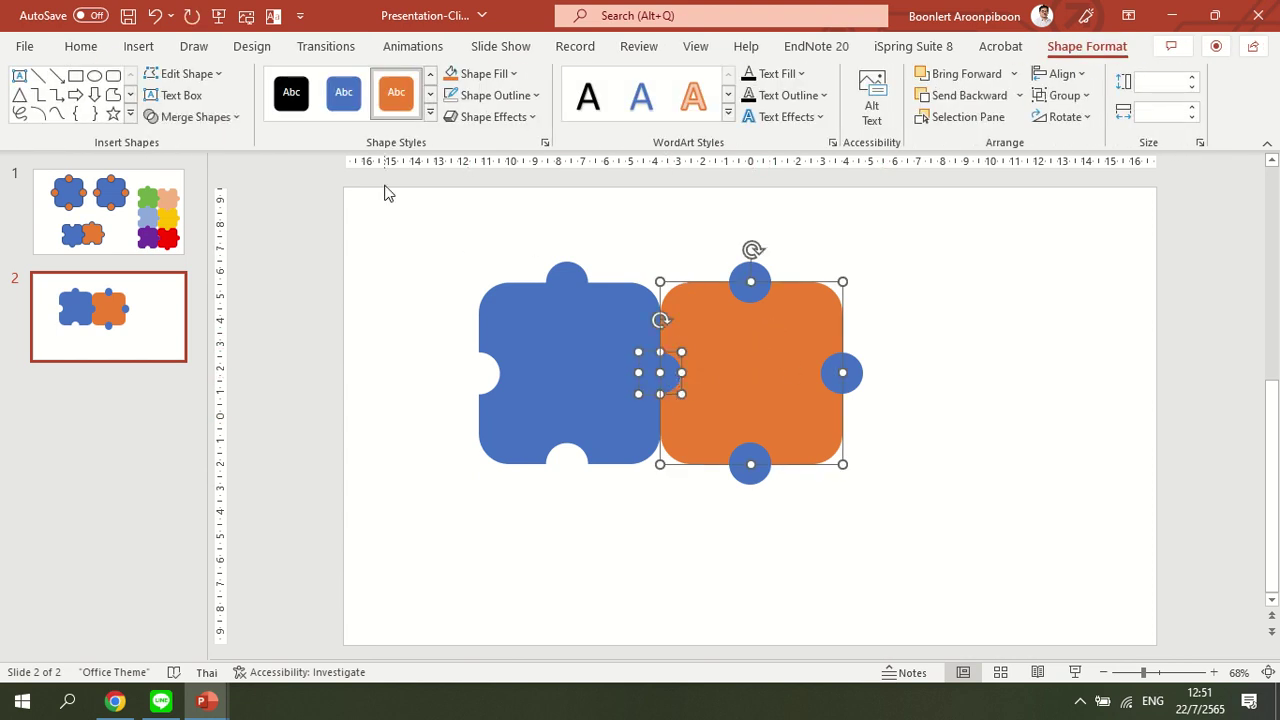
pyautogui.click(233, 118)
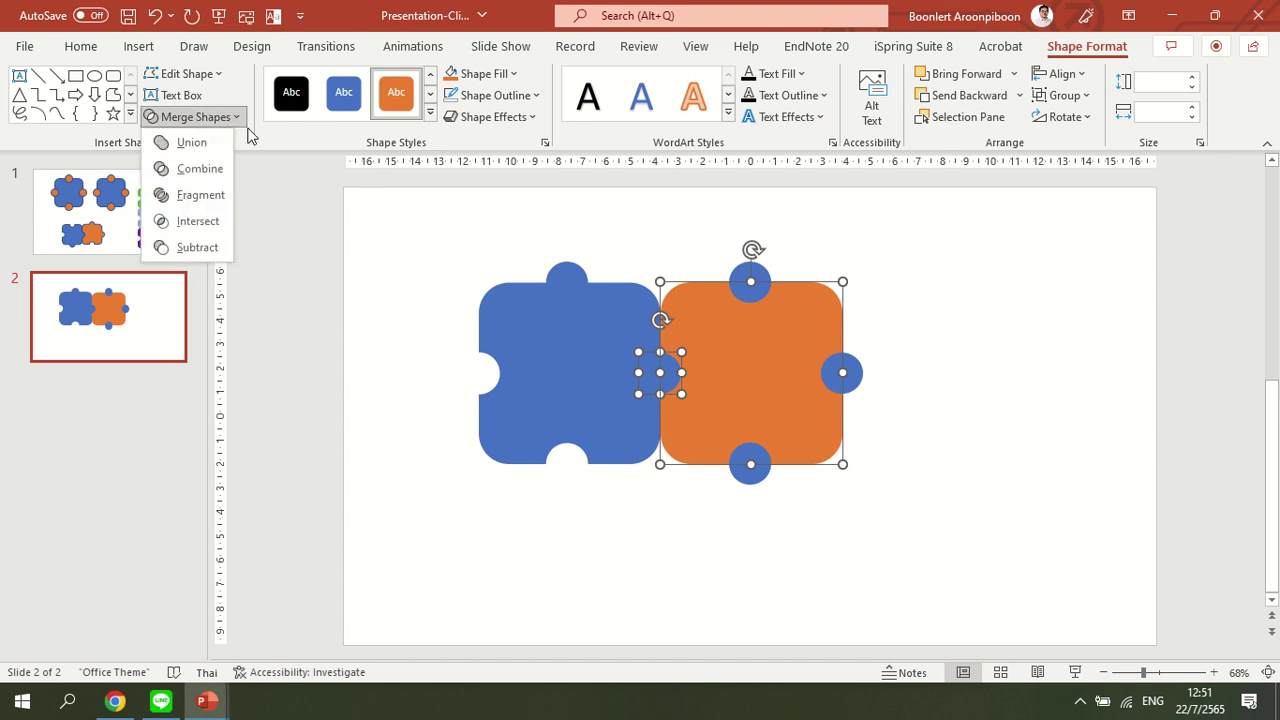
pyautogui.click(188, 250)
pyautogui.click(929, 363)
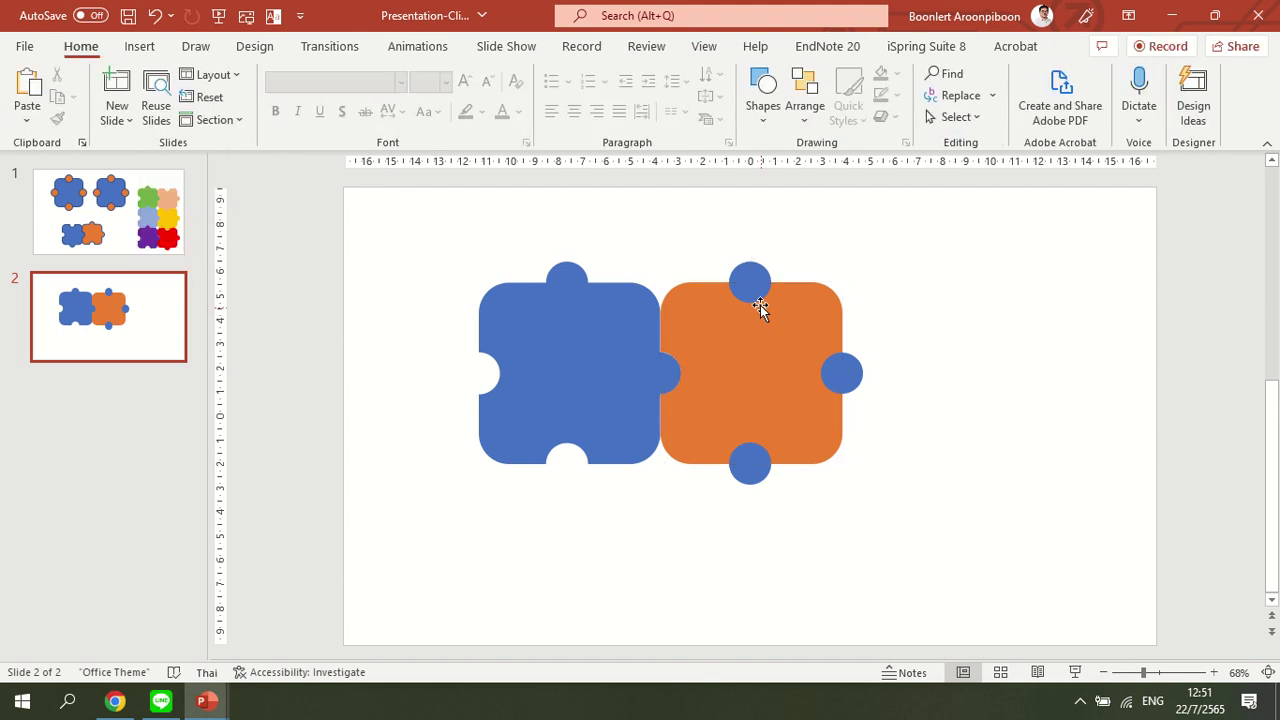
# Step: Subtract the top blue circle from the orange square to cut a top notch
pyautogui.click(760, 348)
pyautogui.keyDown('shift'); pyautogui.click(752, 278); pyautogui.keyUp('shift')
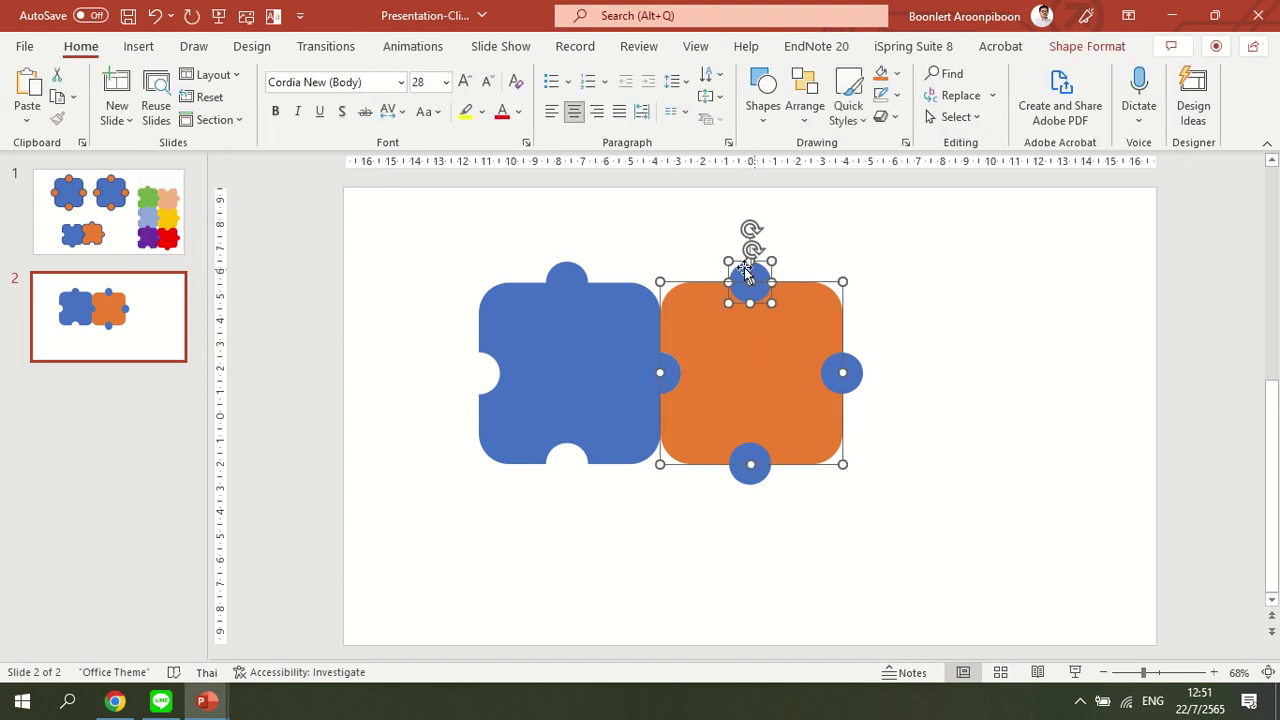
pyautogui.click(1087, 46)
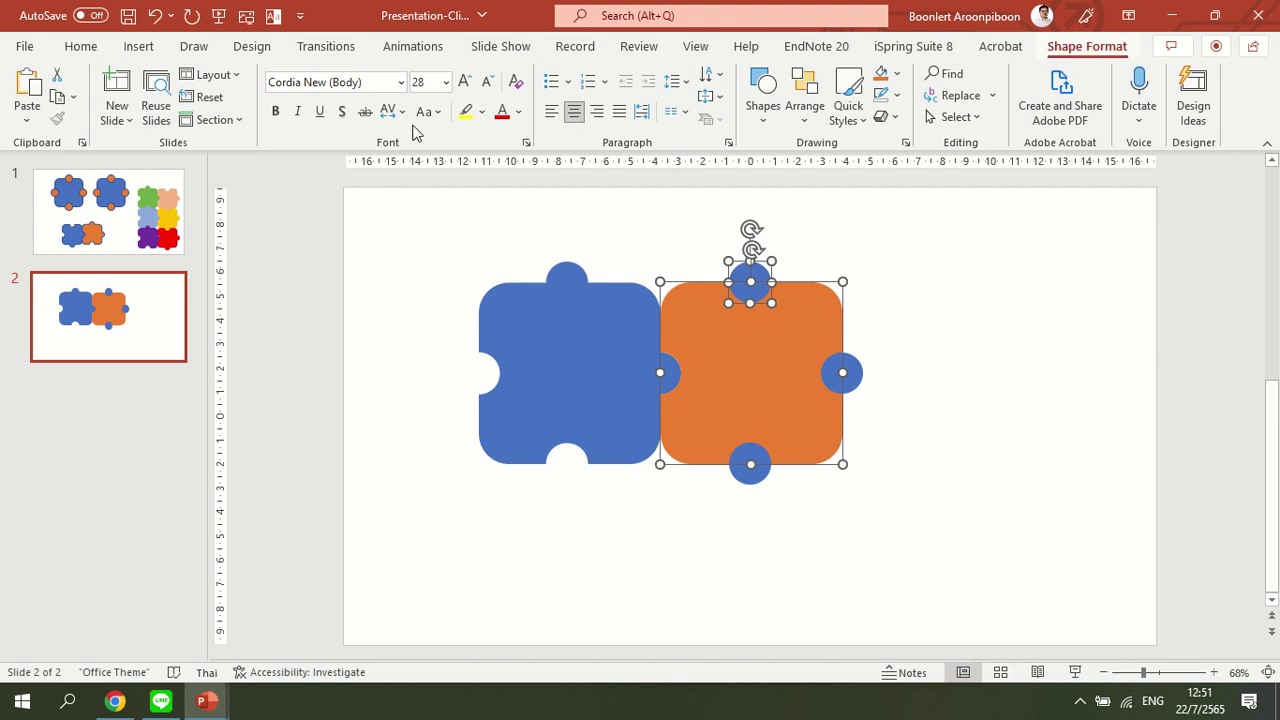
pyautogui.click(195, 117)
pyautogui.click(197, 247)
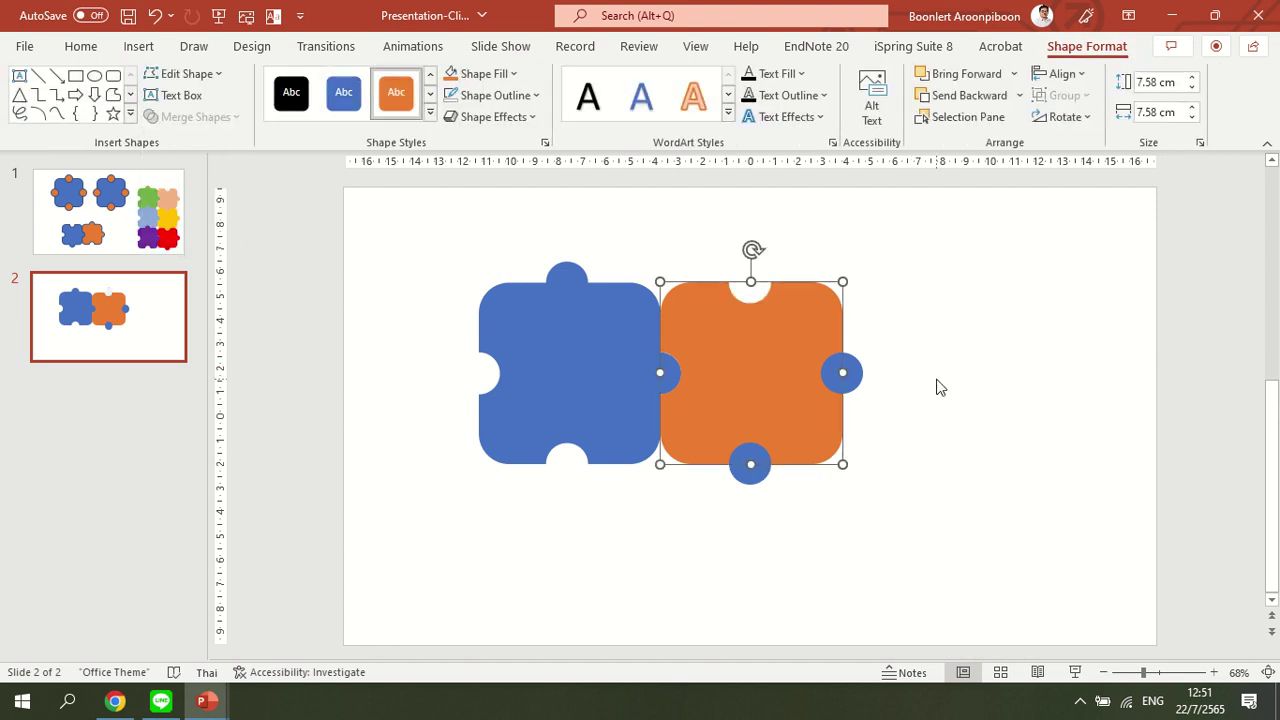
pyautogui.click(851, 403)
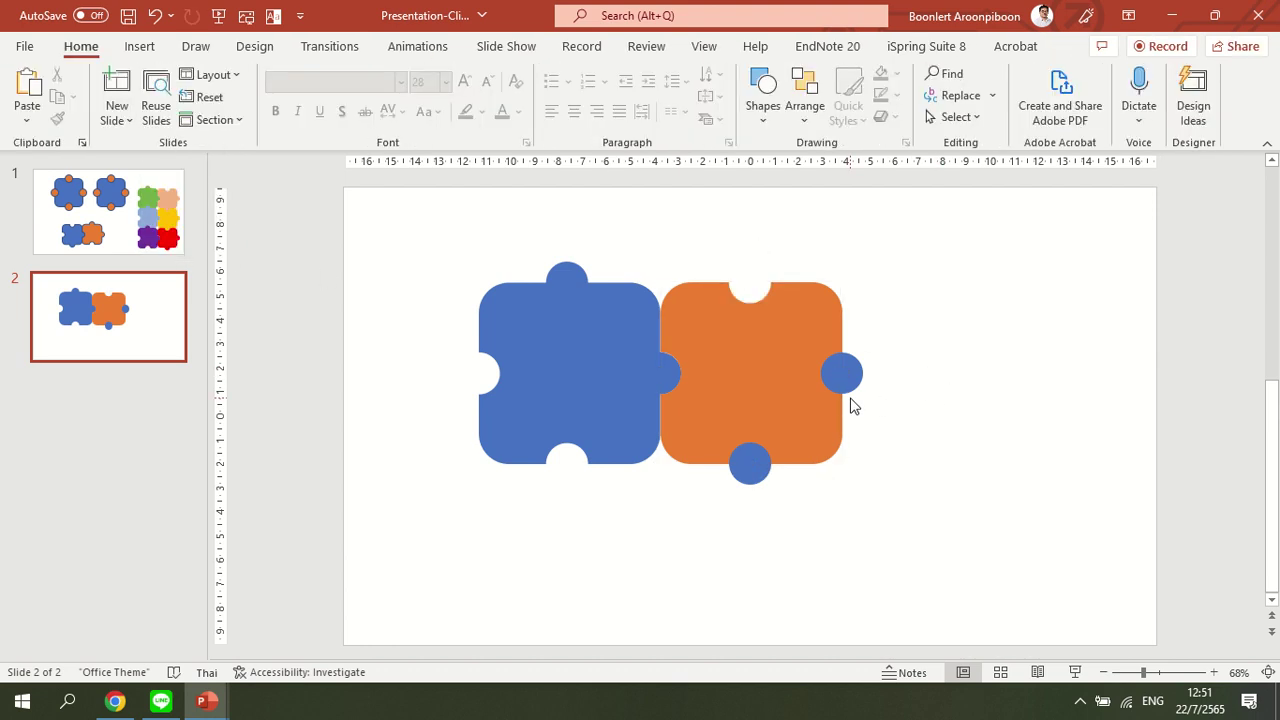
# Step: Union the right and bottom blue circles into the orange square as tabs
pyautogui.click(789, 389)
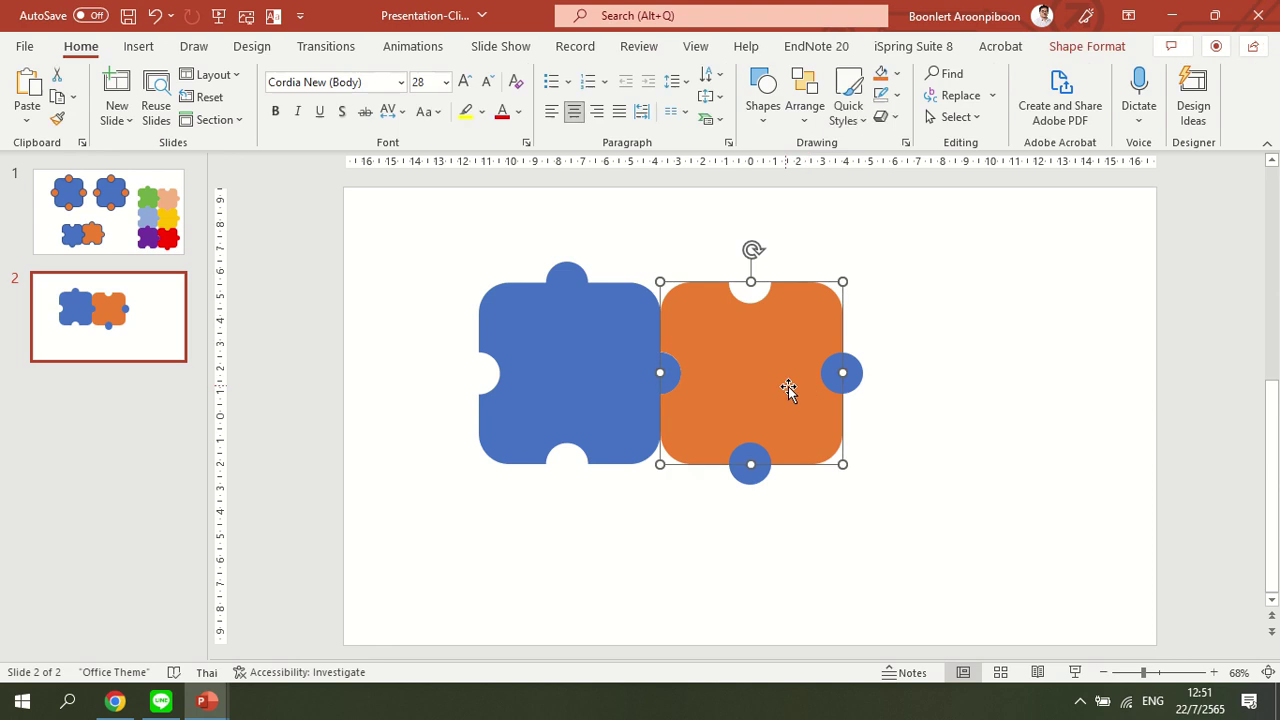
pyautogui.keyDown('shift'); pyautogui.click(849, 373); pyautogui.keyUp('shift')
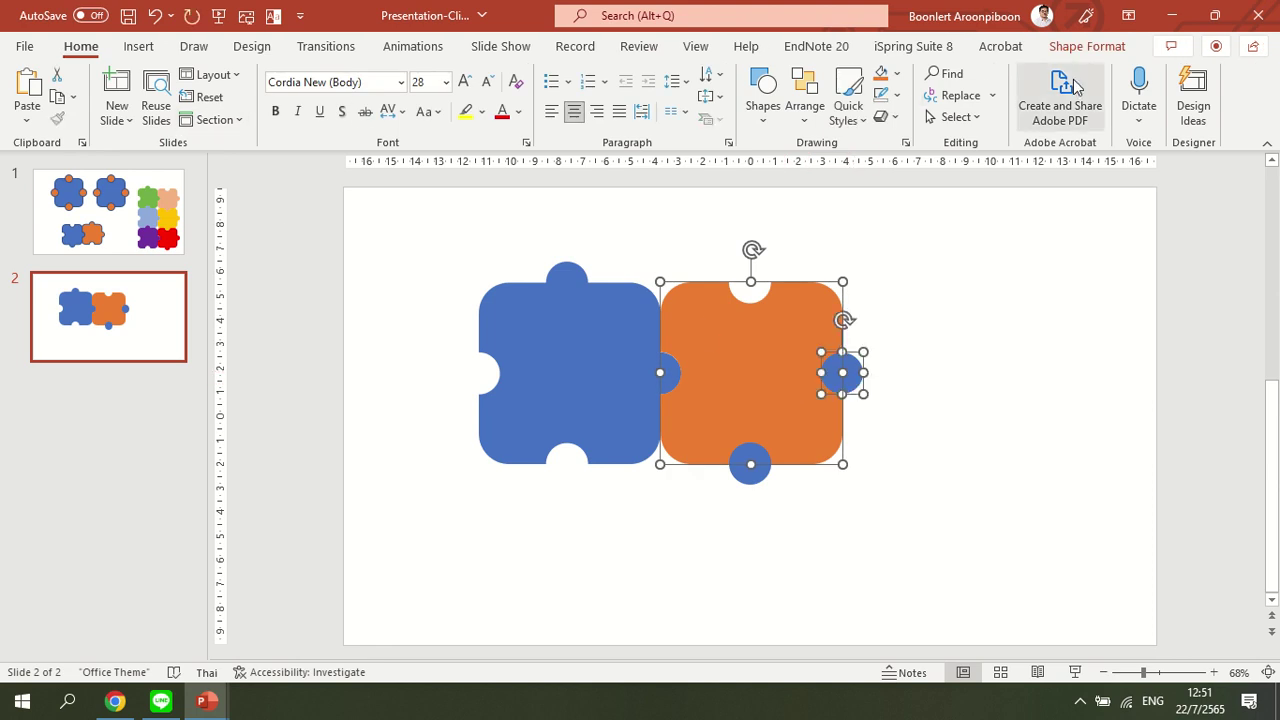
pyautogui.click(1087, 46)
pyautogui.click(196, 117)
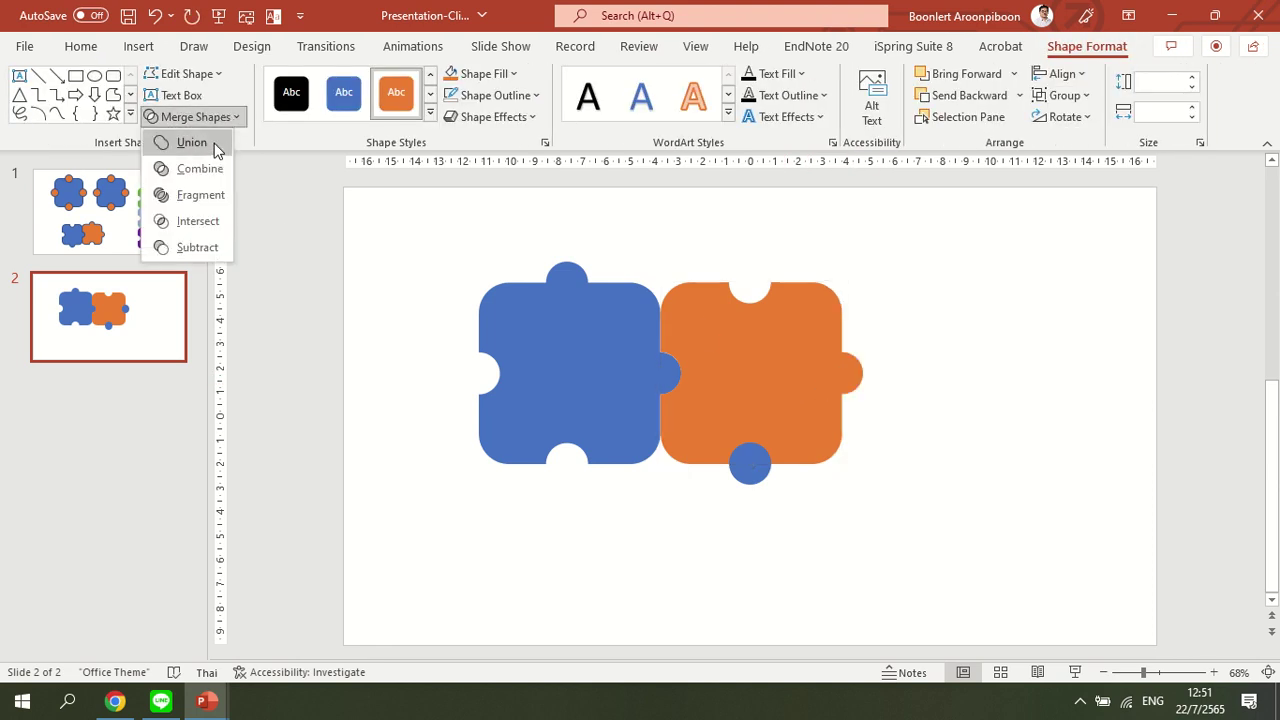
pyautogui.click(205, 141)
pyautogui.click(857, 453)
pyautogui.click(777, 406)
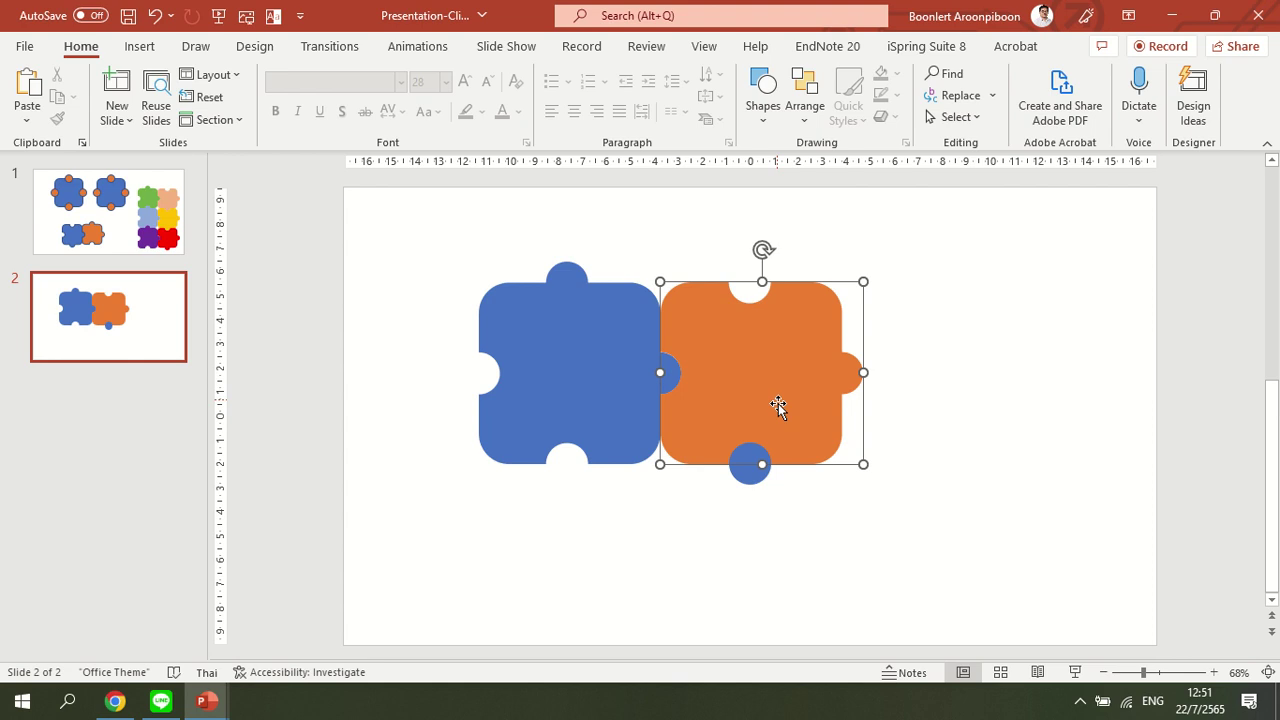
pyautogui.keyDown('shift'); pyautogui.click(752, 474); pyautogui.keyUp('shift')
pyautogui.click(225, 117)
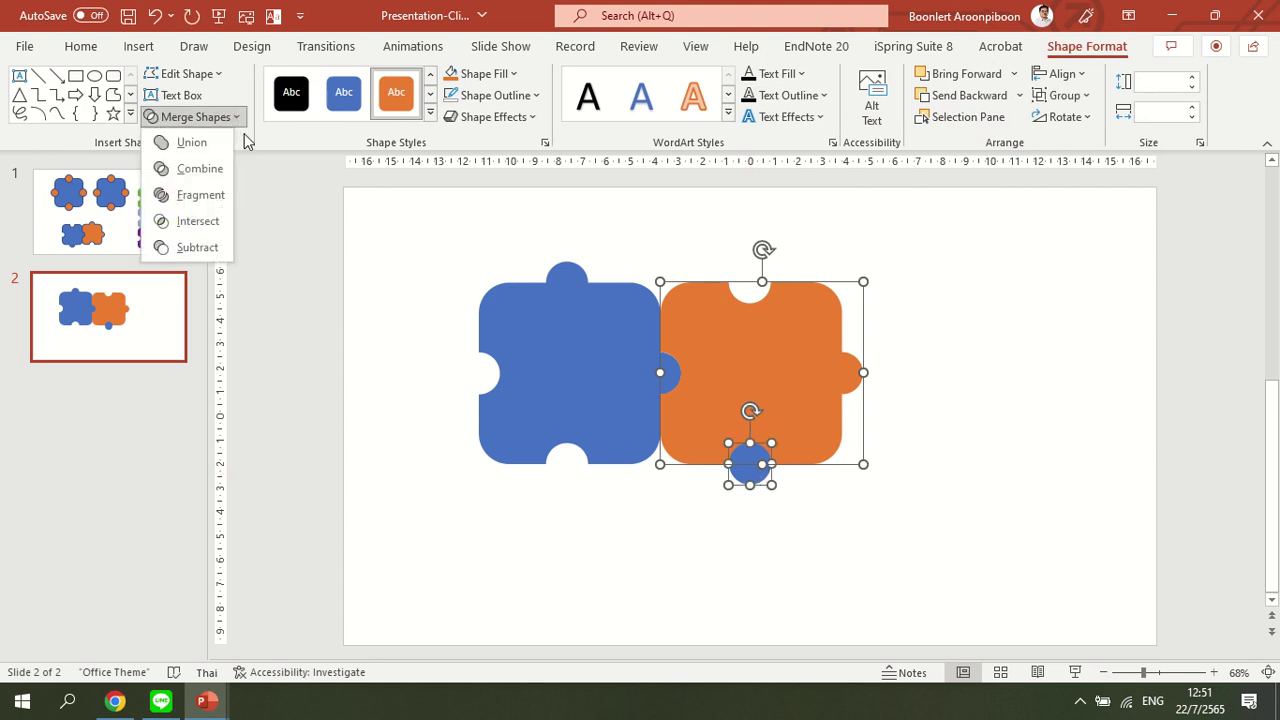
pyautogui.click(205, 141)
pyautogui.click(988, 390)
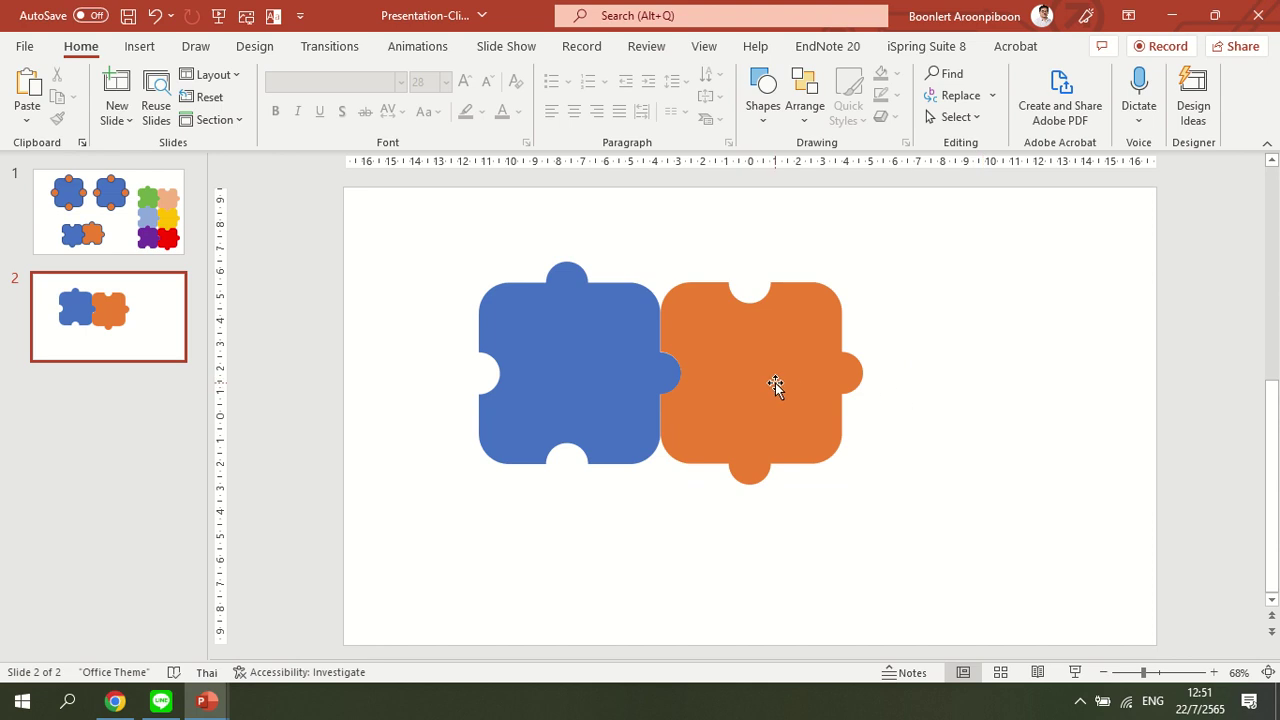
# Step: Fit the orange piece against the blue one and place a copy of the blue piece on its right
pyautogui.moveTo(775, 385); pyautogui.dragTo(827, 378)
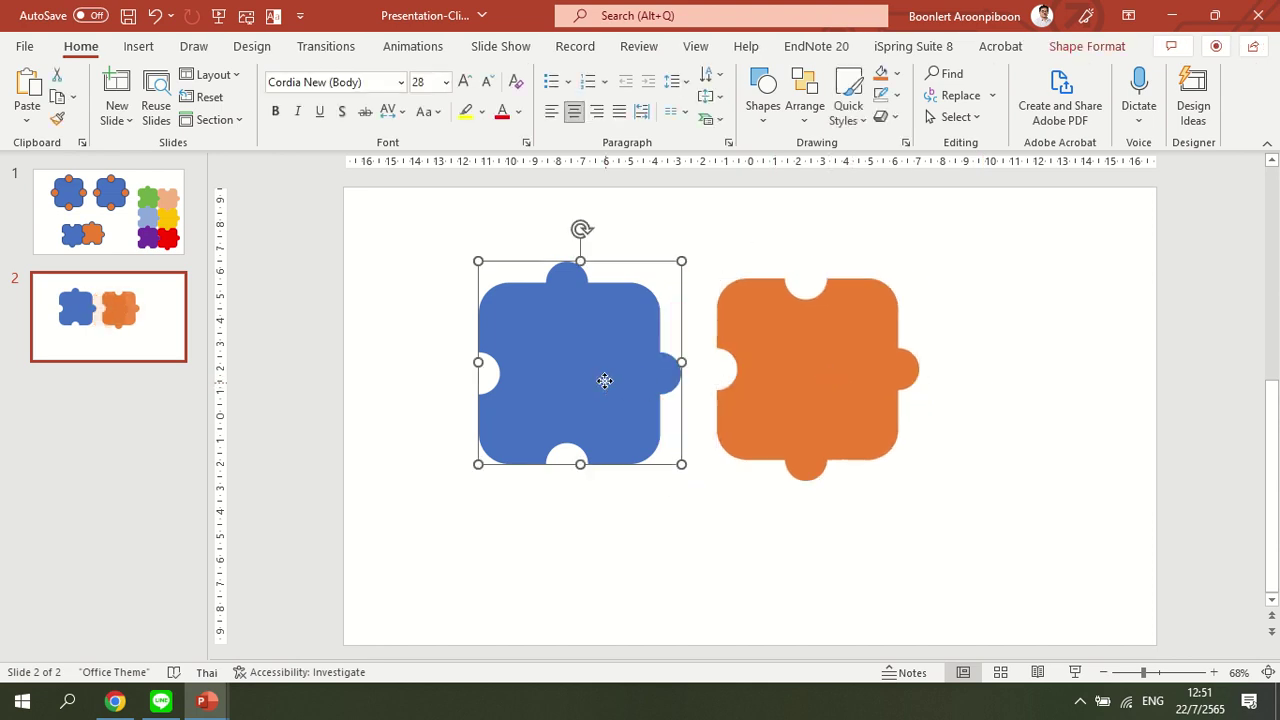
pyautogui.moveTo(603, 380); pyautogui.dragTo(517, 331)
pyautogui.moveTo(831, 389)
pyautogui.mouseDown()
pyautogui.moveTo(690, 341)
pyautogui.moveTo(690, 368)
pyautogui.mouseUp()
pyautogui.click(522, 343)
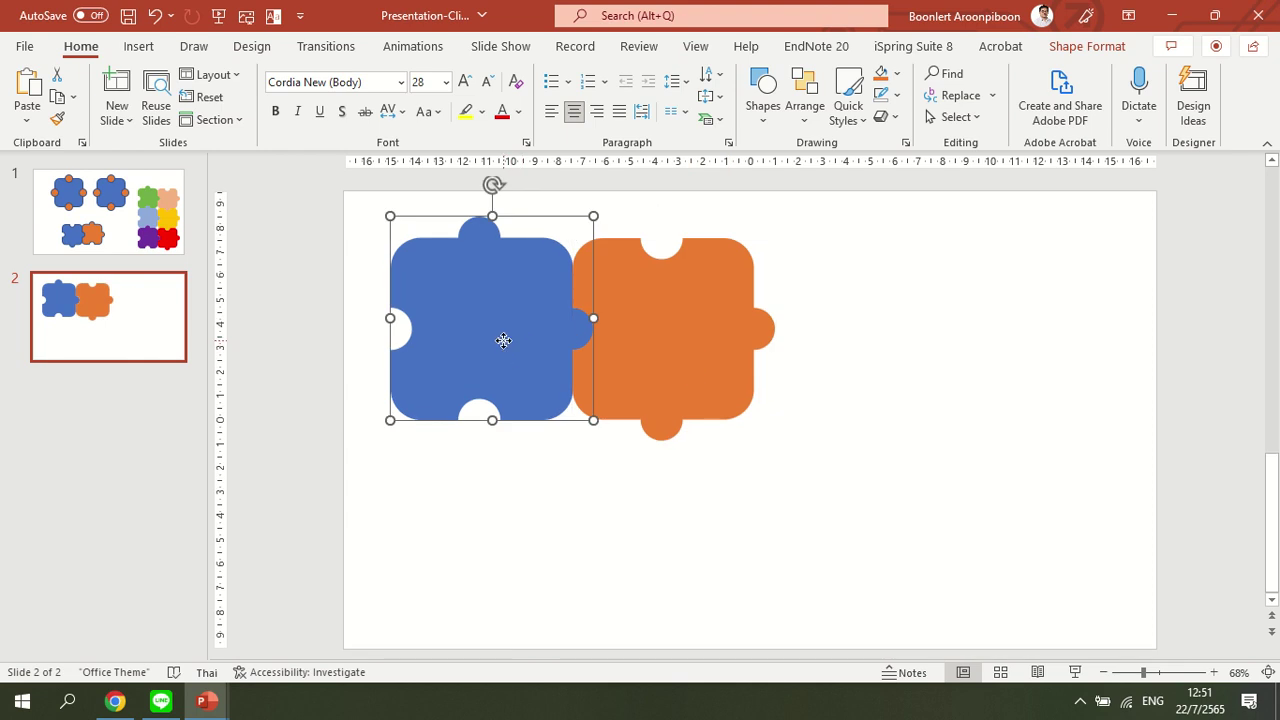
pyautogui.keyDown('ctrl'); pyautogui.moveTo(503, 340); pyautogui.dragTo(872, 346); pyautogui.keyUp('ctrl')
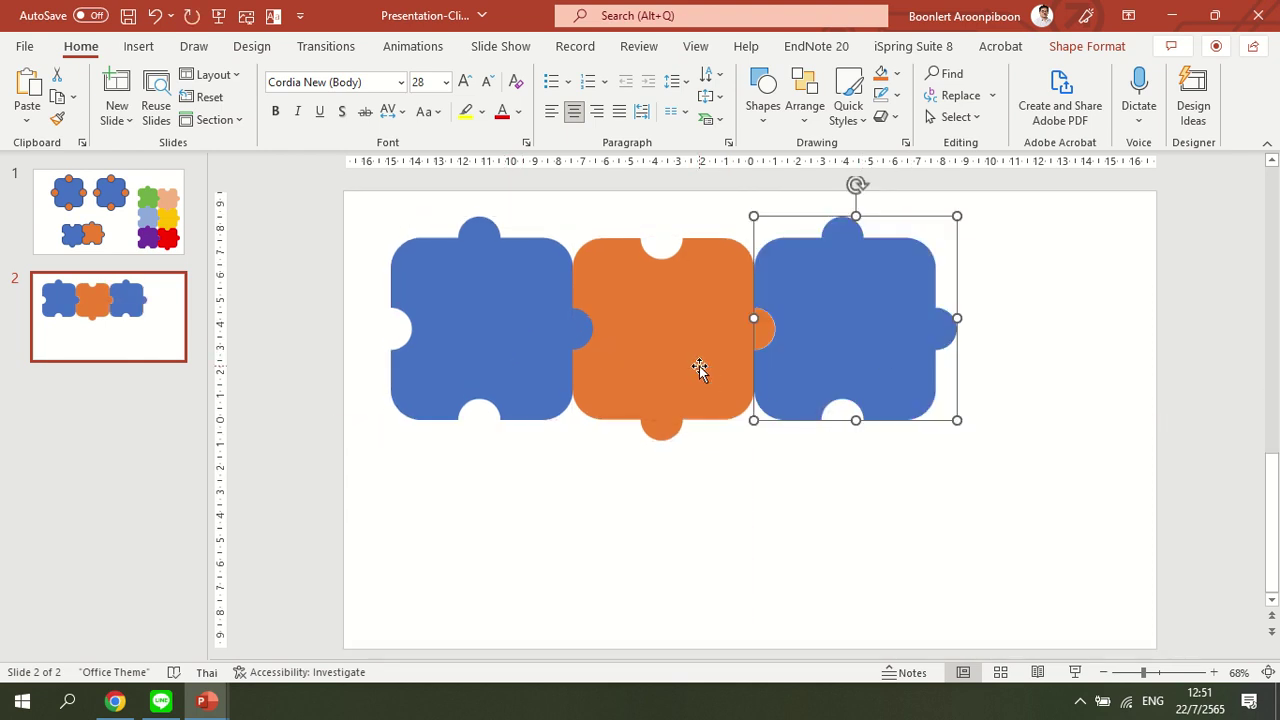
# Step: Duplicate the blue-orange-blue row directly beneath itself to form a 3×2 grid
pyautogui.click(518, 356)
pyautogui.keyDown('shift'); pyautogui.click(684, 374); pyautogui.keyUp('shift')
pyautogui.keyDown('shift'); pyautogui.click(863, 371); pyautogui.keyUp('shift')
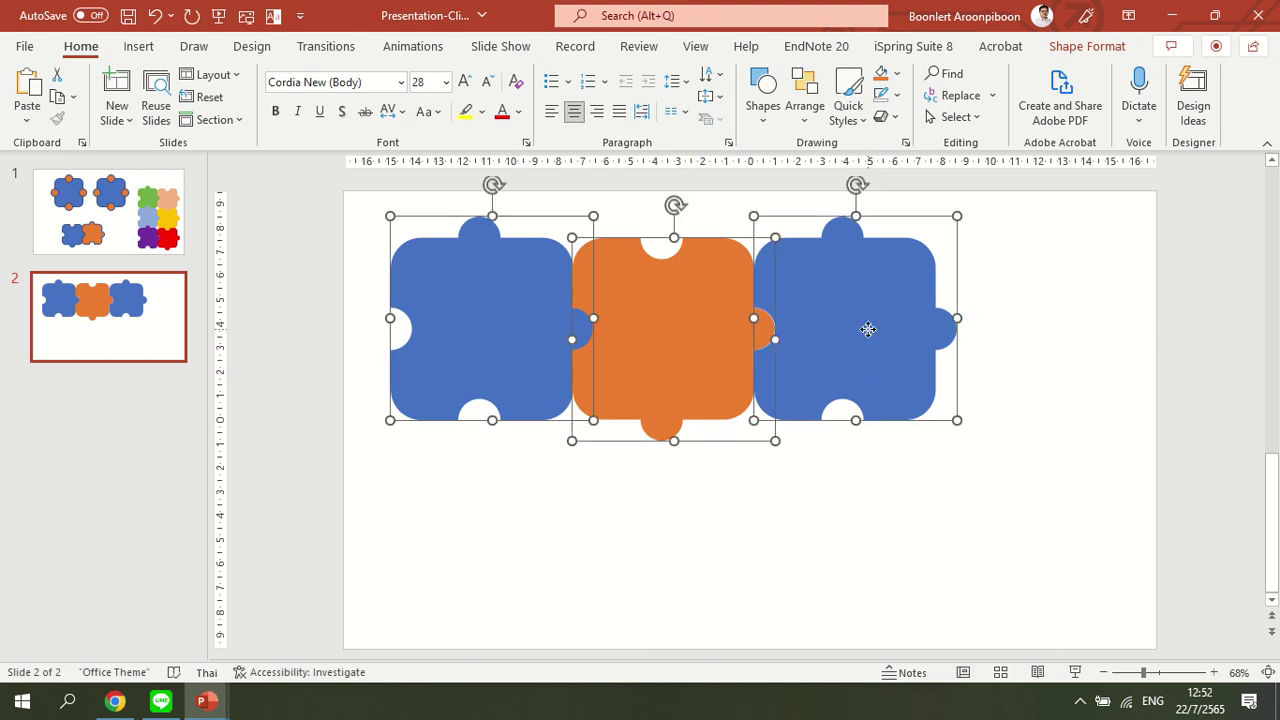
pyautogui.keyDown('ctrl'); pyautogui.moveTo(866, 329); pyautogui.dragTo(856, 513); pyautogui.keyUp('ctrl')
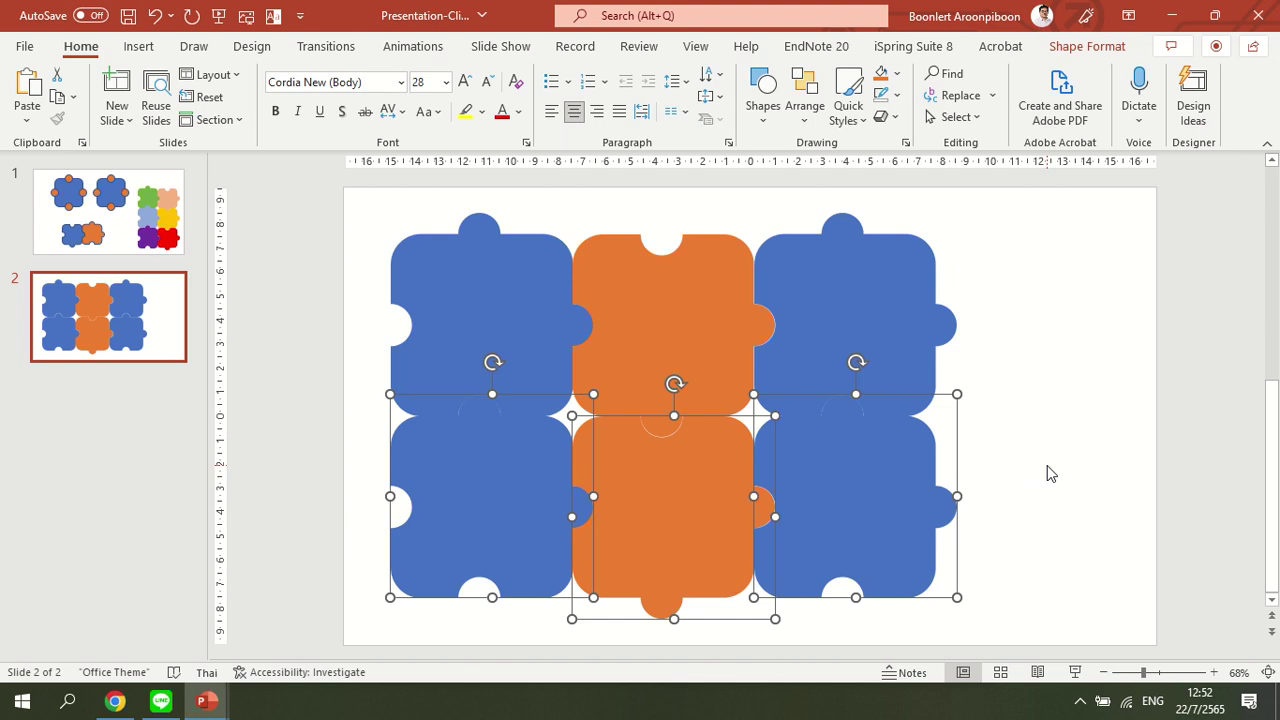
# Step: Fill the bottom-row pieces red, green and purple from left to right
pyautogui.click(1010, 480)
pyautogui.click(546, 489)
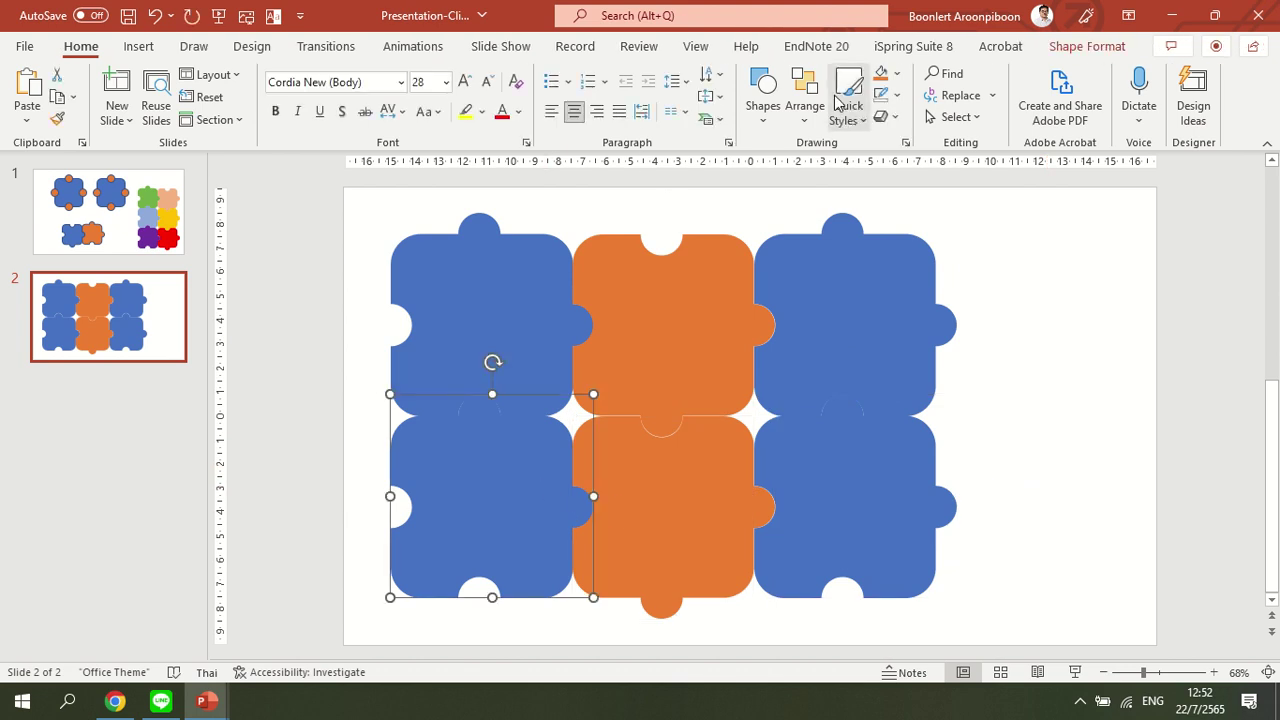
pyautogui.click(897, 73)
pyautogui.click(896, 249)
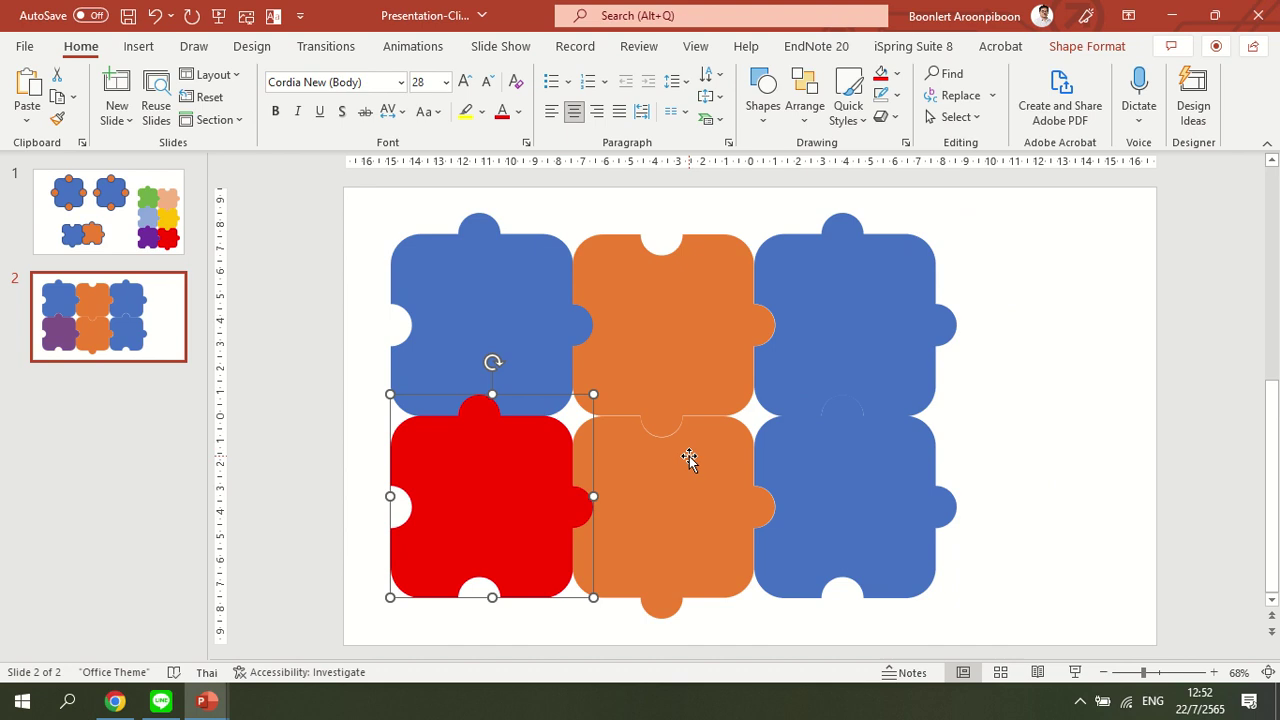
pyautogui.click(689, 456)
pyautogui.click(898, 80)
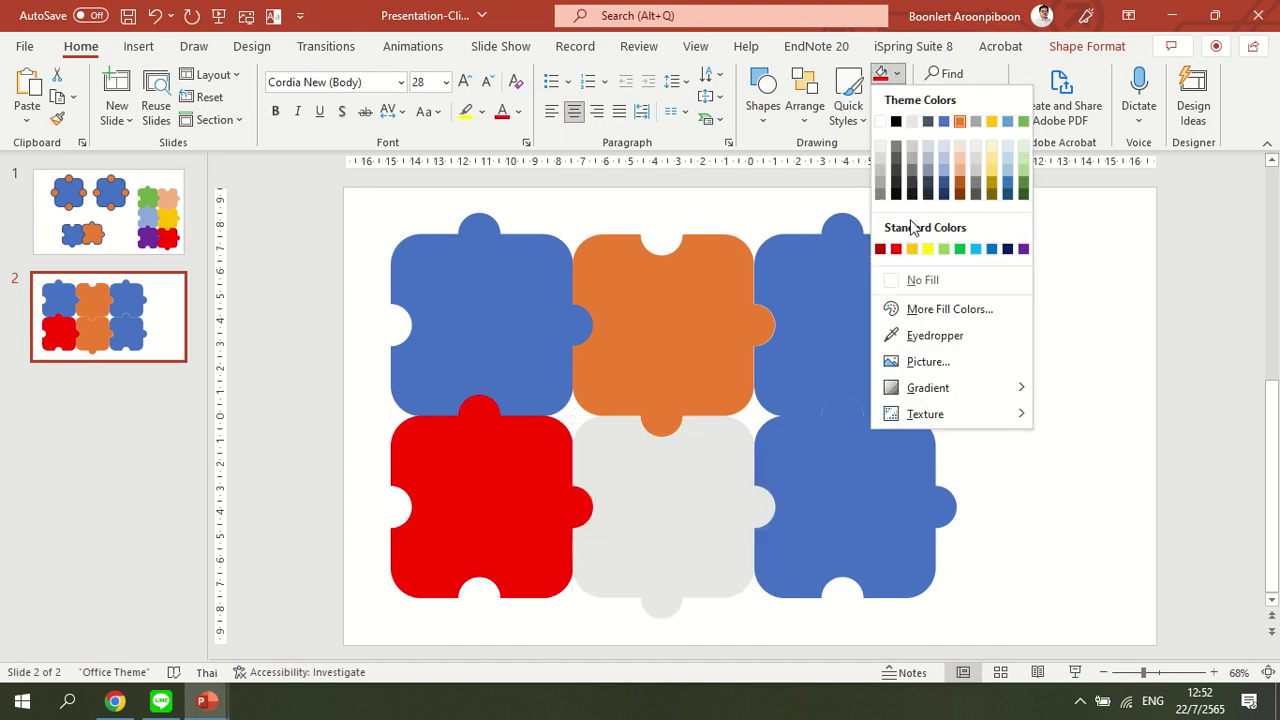
pyautogui.click(963, 250)
pyautogui.click(876, 455)
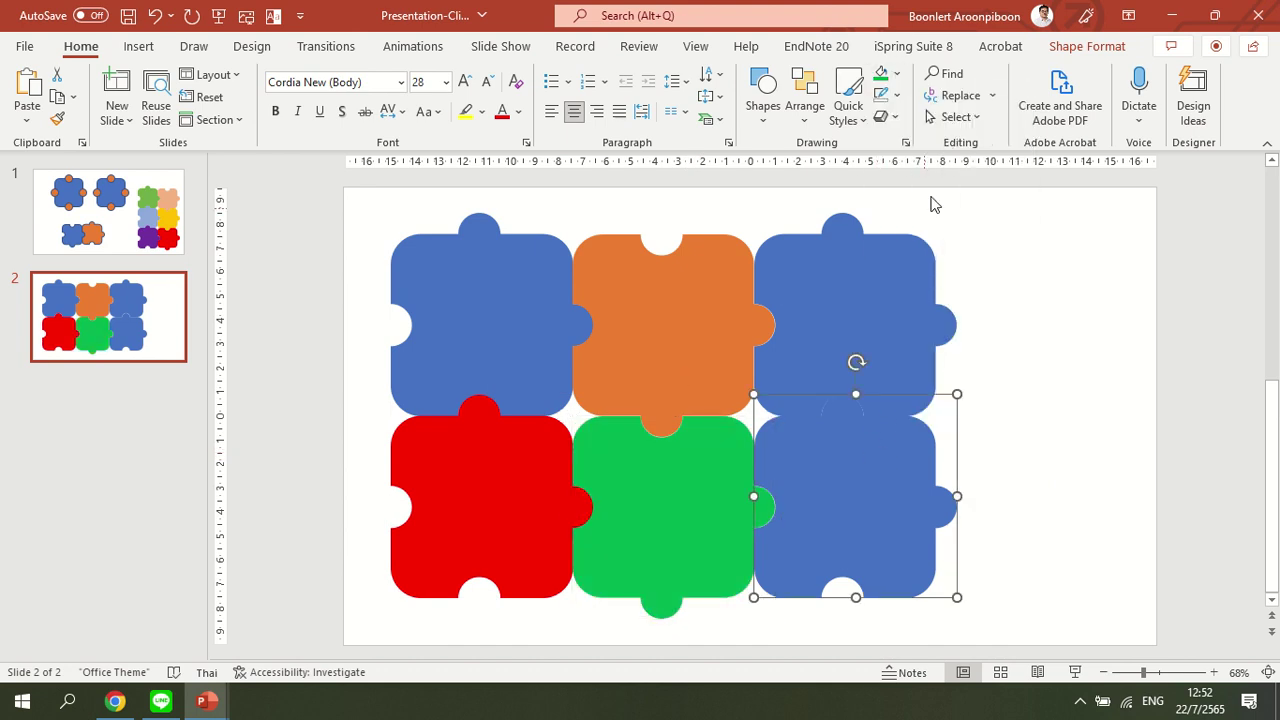
pyautogui.click(897, 74)
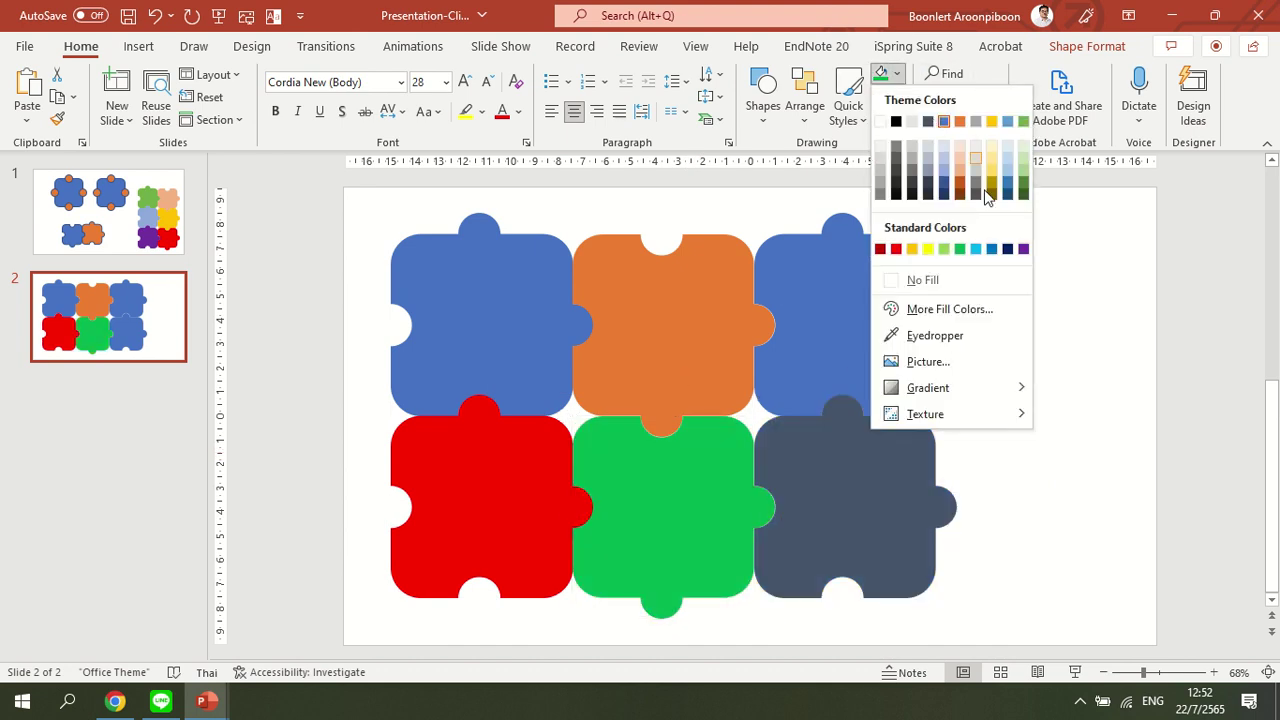
pyautogui.click(1025, 252)
# Step: Recolour the top-right blue piece cyan
pyautogui.click(1031, 349)
pyautogui.click(866, 326)
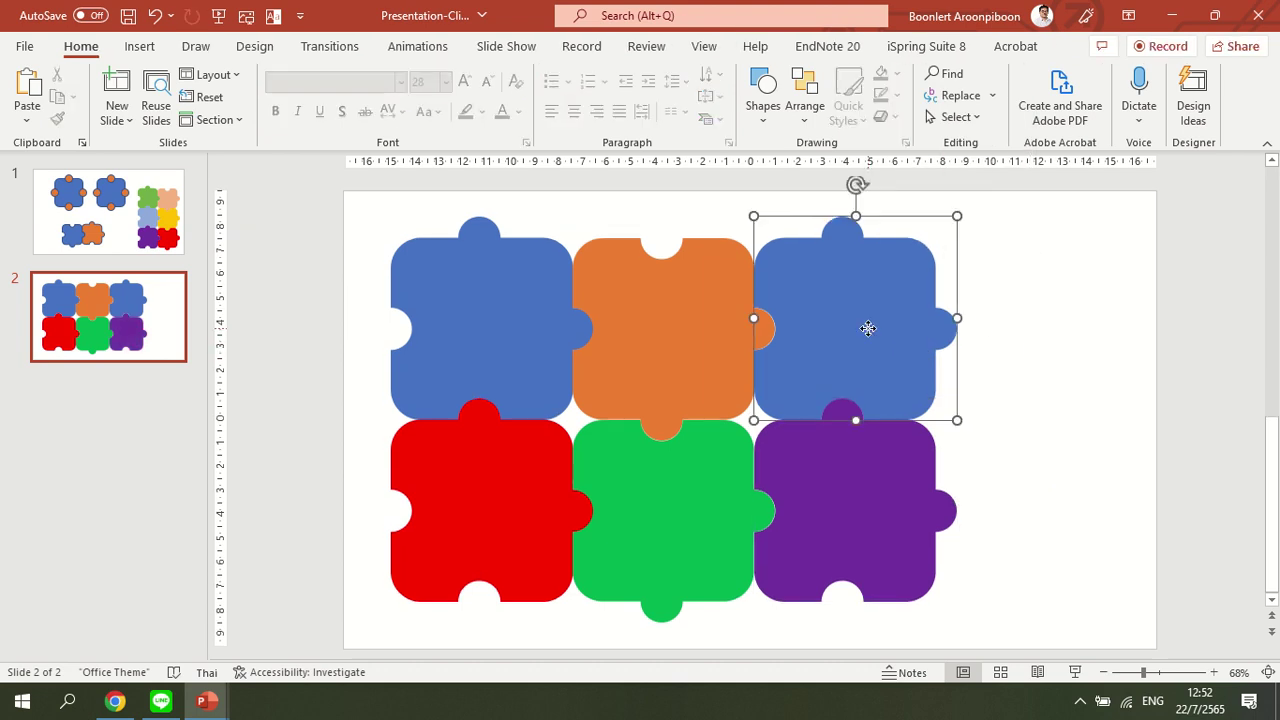
pyautogui.click(897, 74)
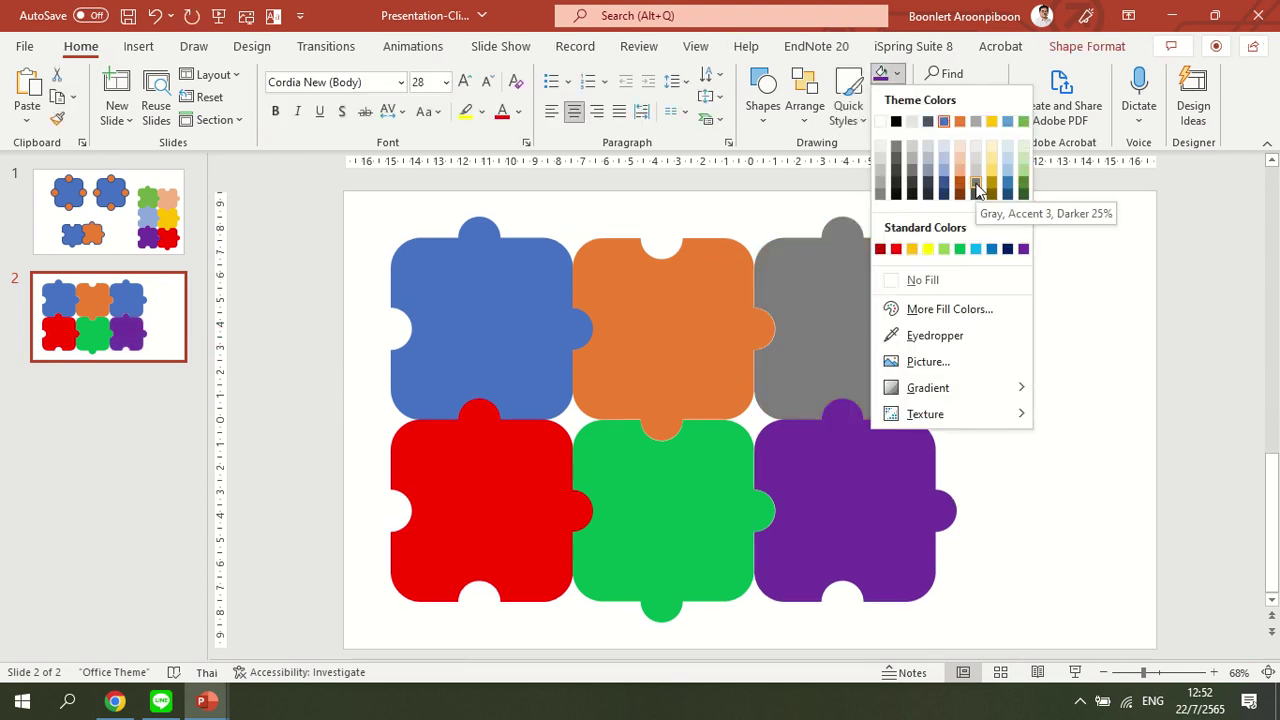
pyautogui.click(980, 250)
pyautogui.click(1037, 371)
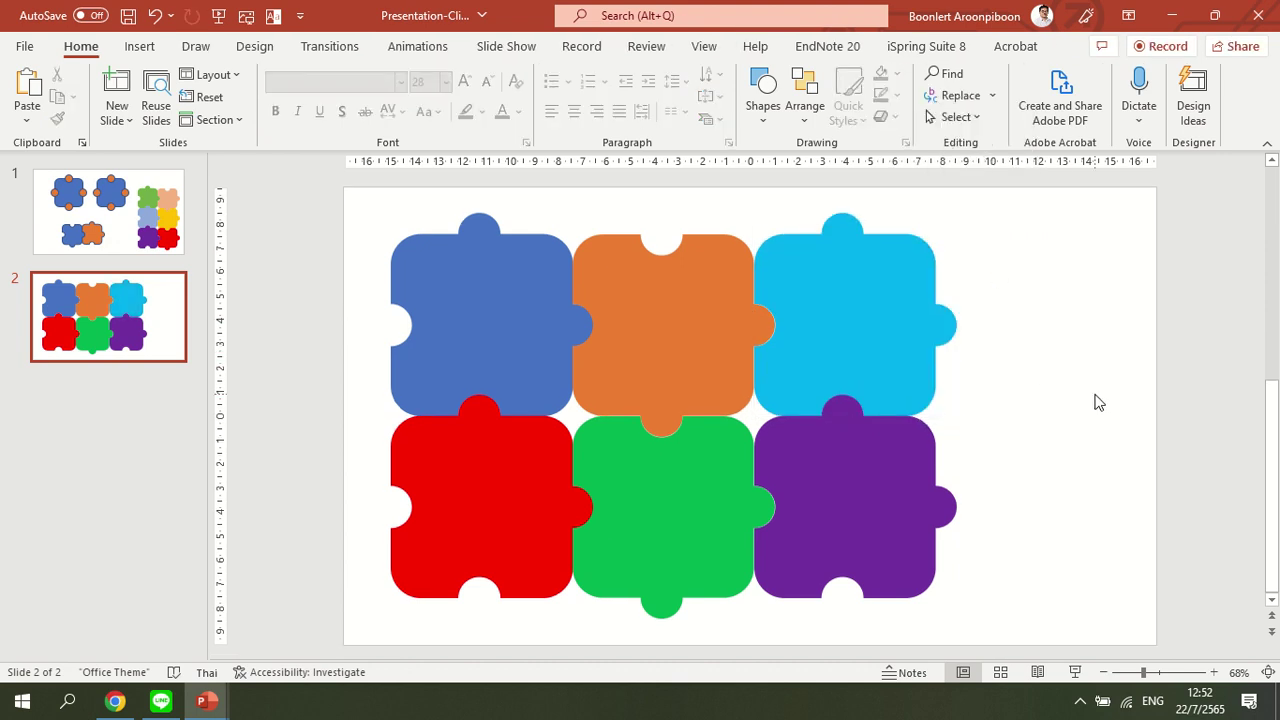